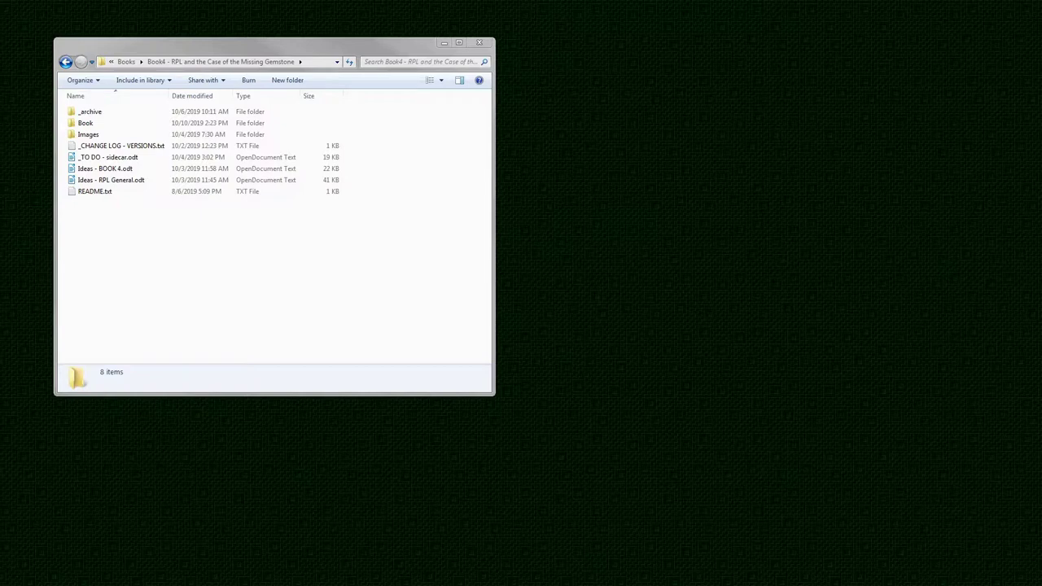
Step: Review the project files Ideas - BOOK 4, Ideas - RPL General, _TO DO - sidecar, _CHANGE LOG - VERSIONS.txt and README.txt
{"action": "left_click", "coordinate": [128, 169]}
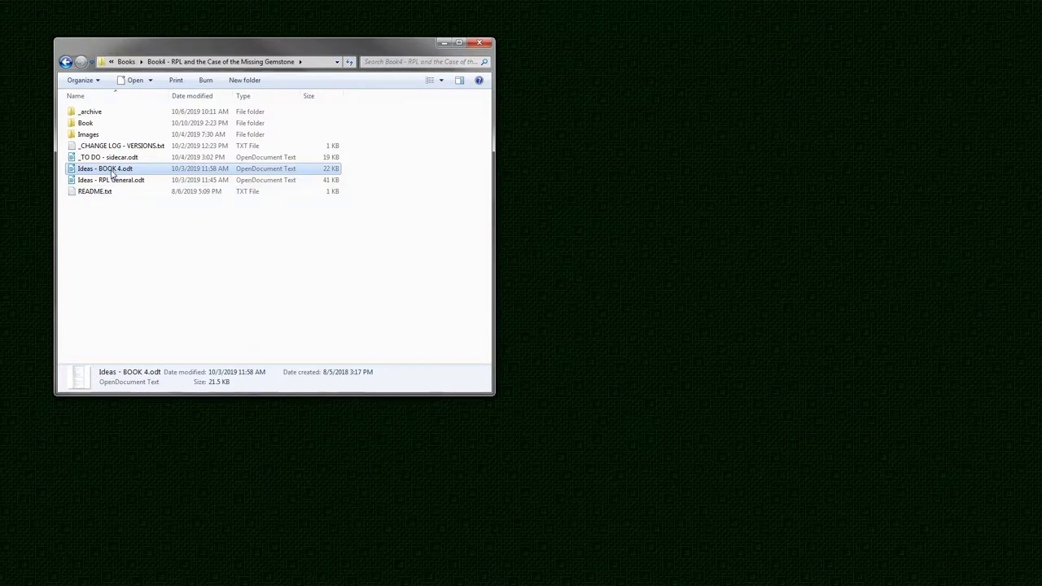
{"action": "key", "text": "Down"}
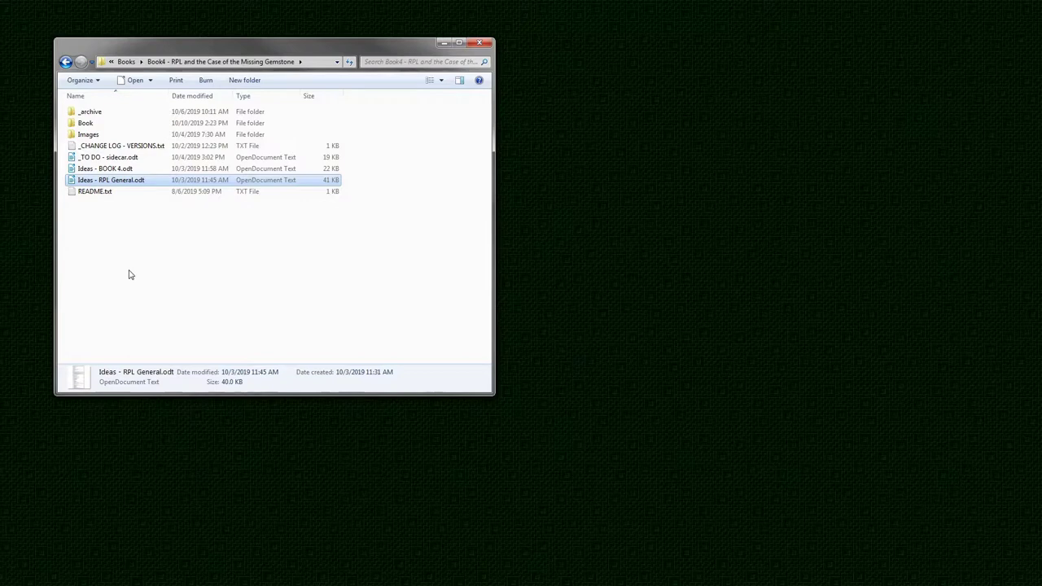
{"action": "left_click", "coordinate": [110, 158]}
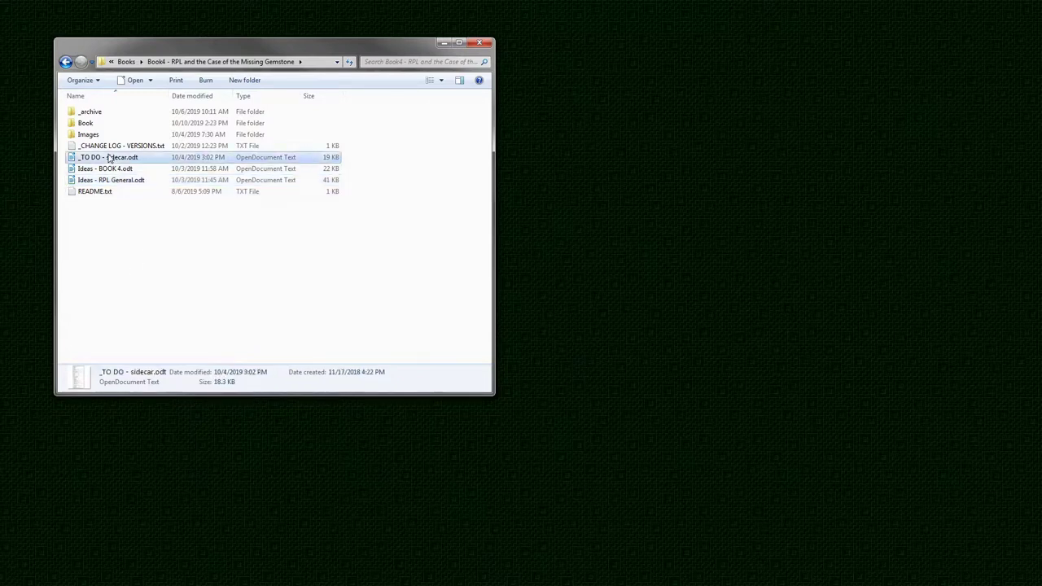
{"action": "left_click", "coordinate": [186, 284]}
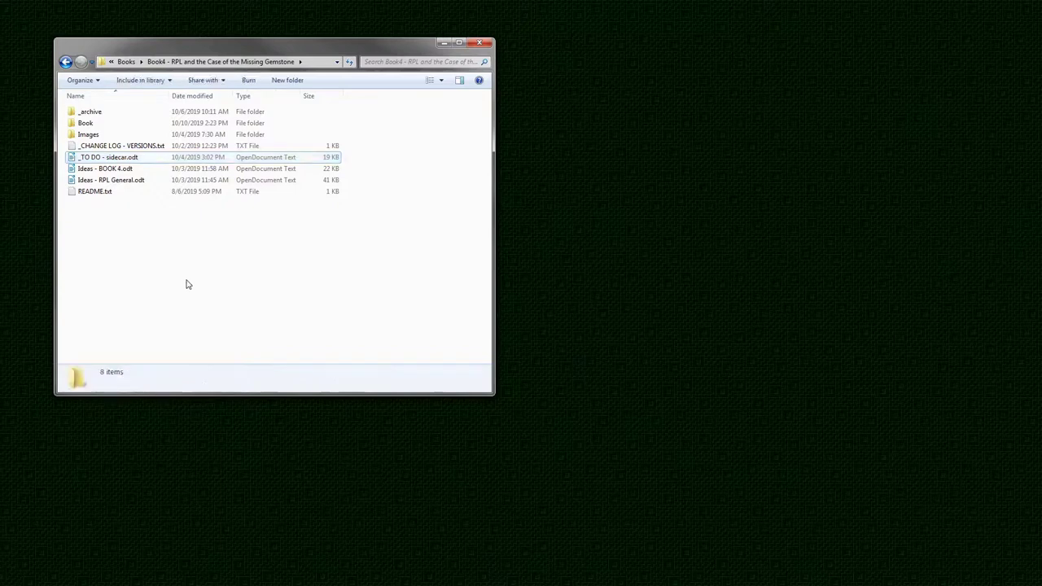
{"action": "left_click", "coordinate": [133, 147]}
{"action": "left_click", "coordinate": [109, 194]}
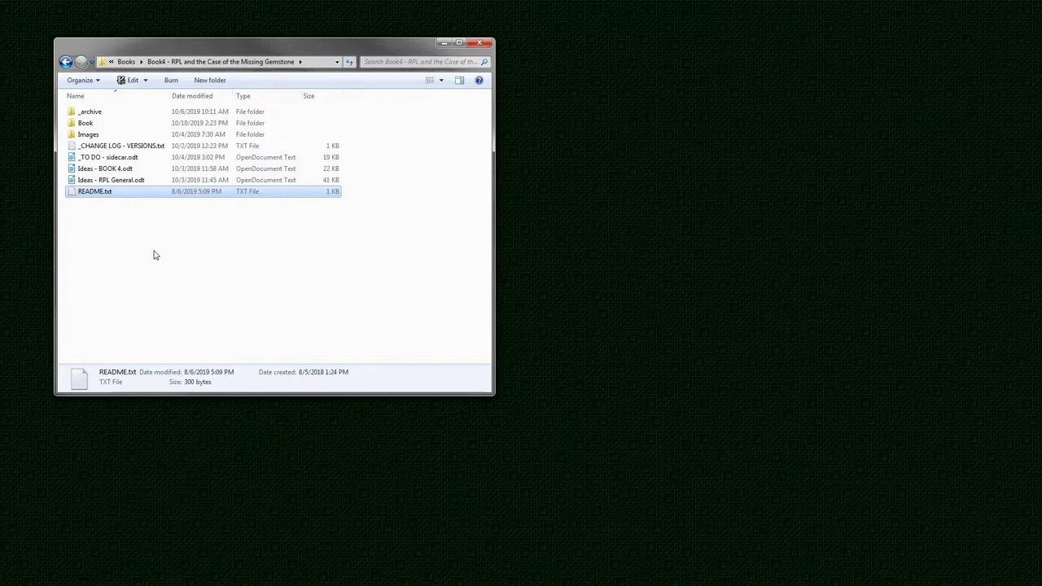
{"action": "left_click", "coordinate": [150, 242]}
Step: Look over the _archive, Book and Images folders, then open Images > Cover and select Book4 Cover2.jpg
{"action": "left_click", "coordinate": [100, 116]}
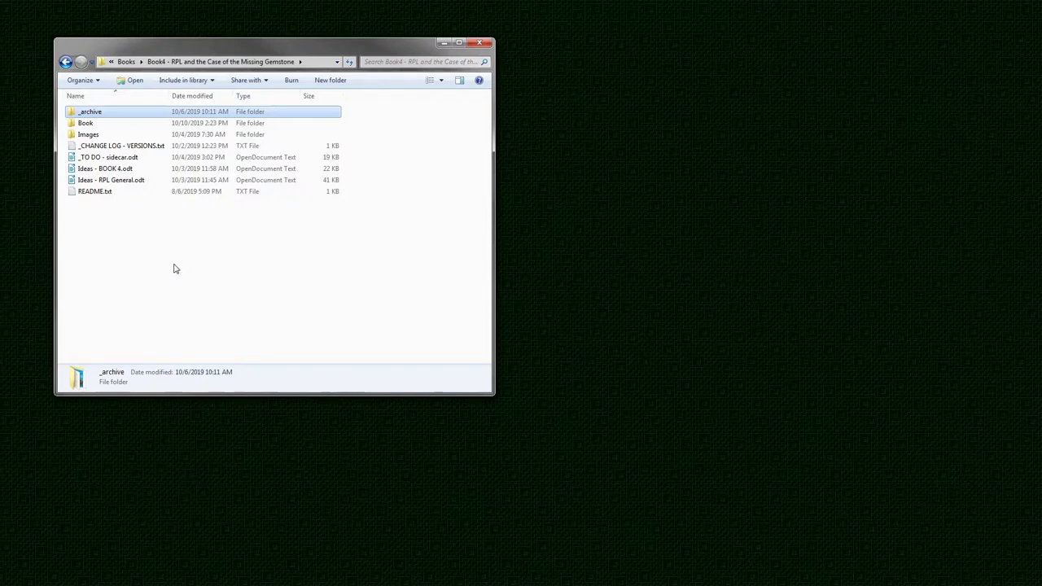
{"action": "left_click", "coordinate": [90, 123]}
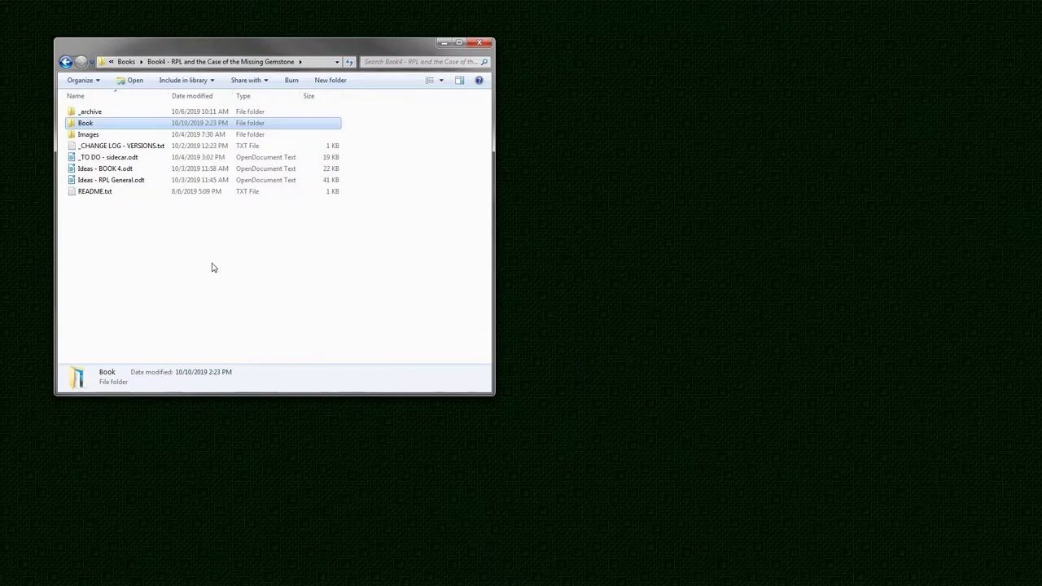
{"action": "left_click", "coordinate": [90, 135]}
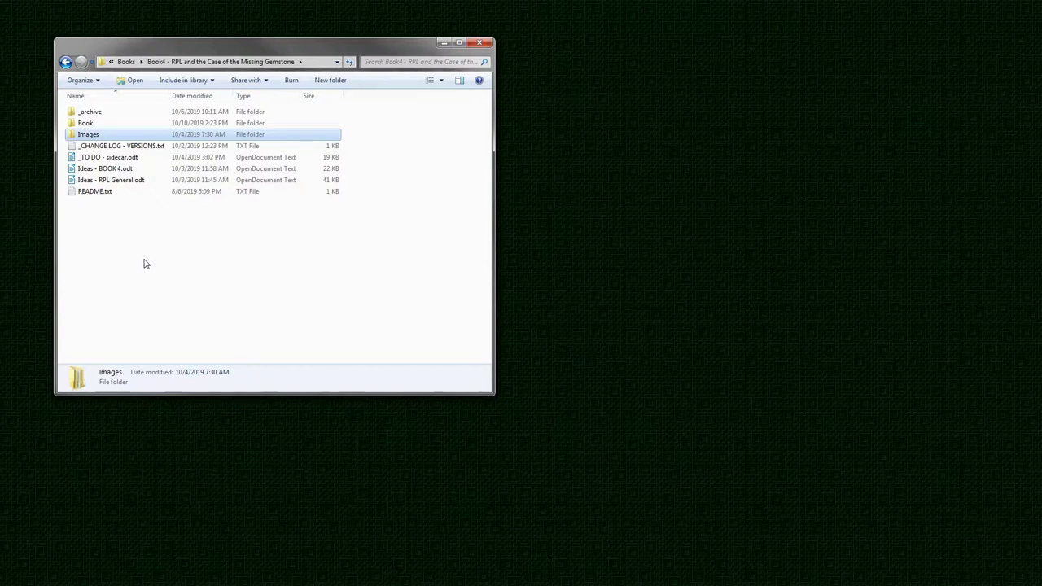
{"action": "double_click", "coordinate": [99, 136]}
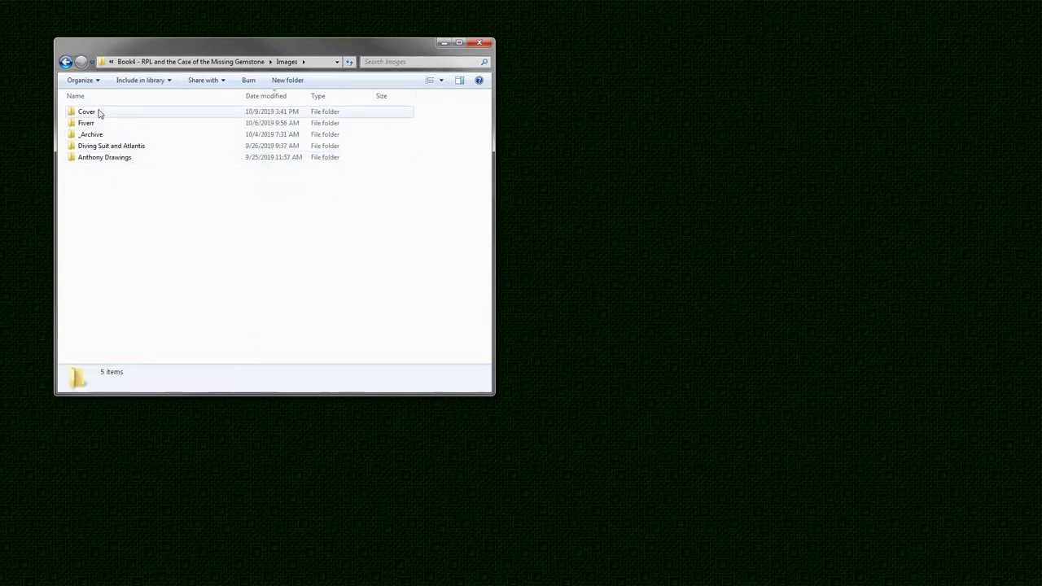
{"action": "double_click", "coordinate": [97, 112]}
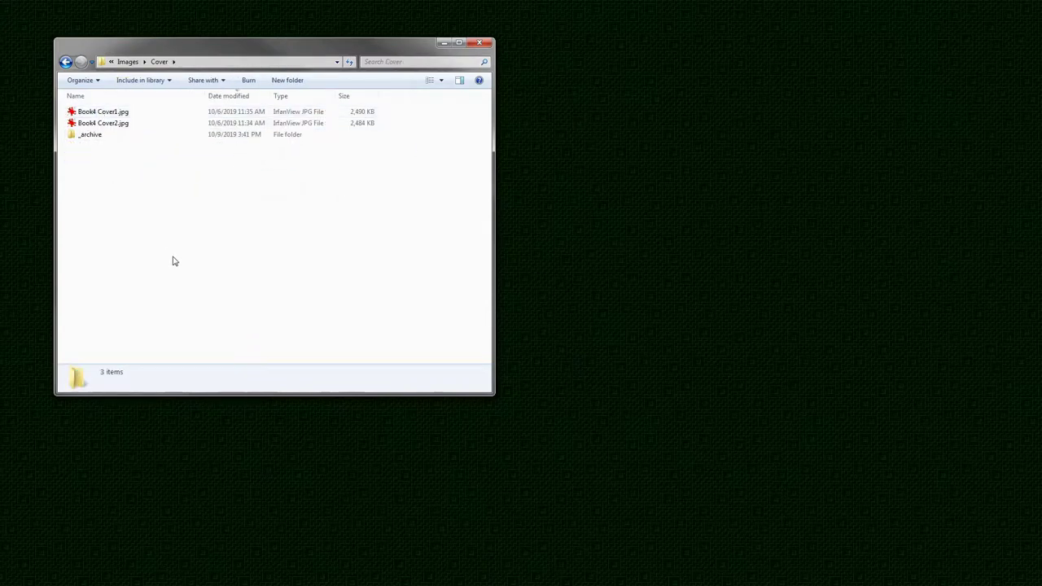
{"action": "left_click", "coordinate": [124, 126]}
Step: Open Book4 Cover2.jpg to view it full-screen in IrfanView
{"action": "key", "text": "Return"}
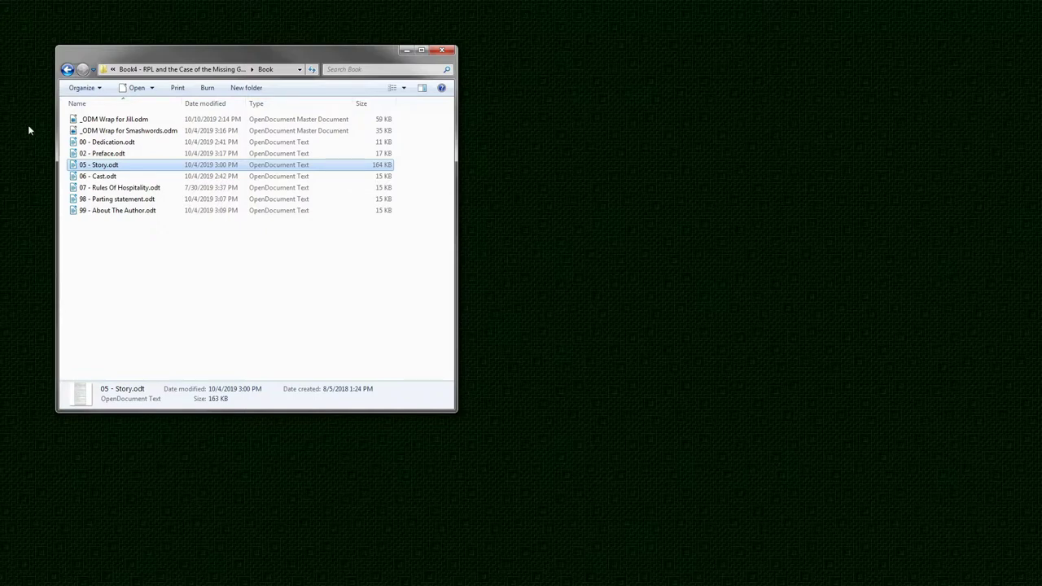
{"action": "left_click", "coordinate": [125, 144]}
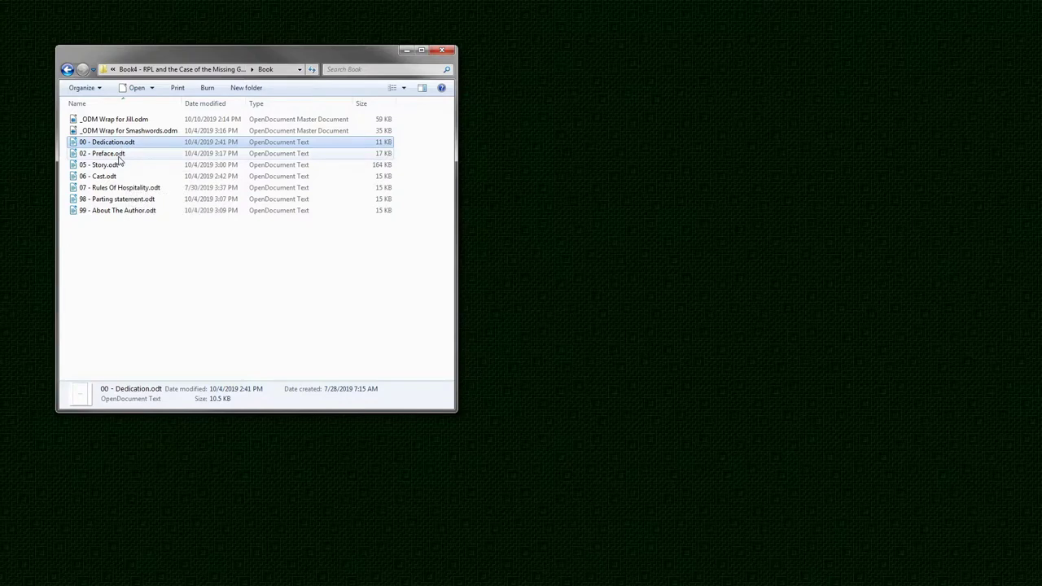
{"action": "left_click", "coordinate": [120, 154]}
{"action": "left_click", "coordinate": [116, 178]}
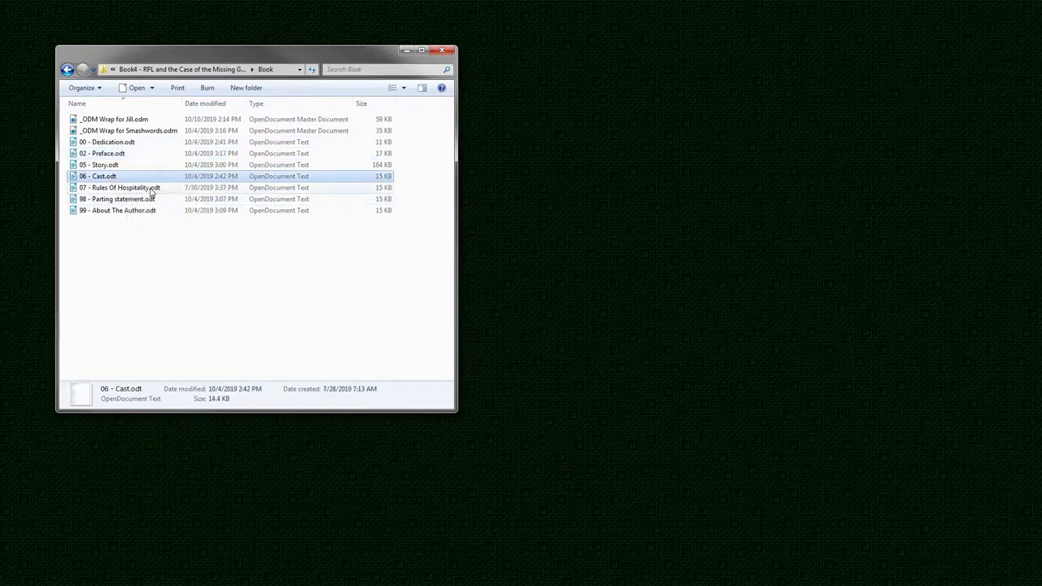
{"action": "left_click", "coordinate": [151, 190]}
{"action": "left_click", "coordinate": [151, 201]}
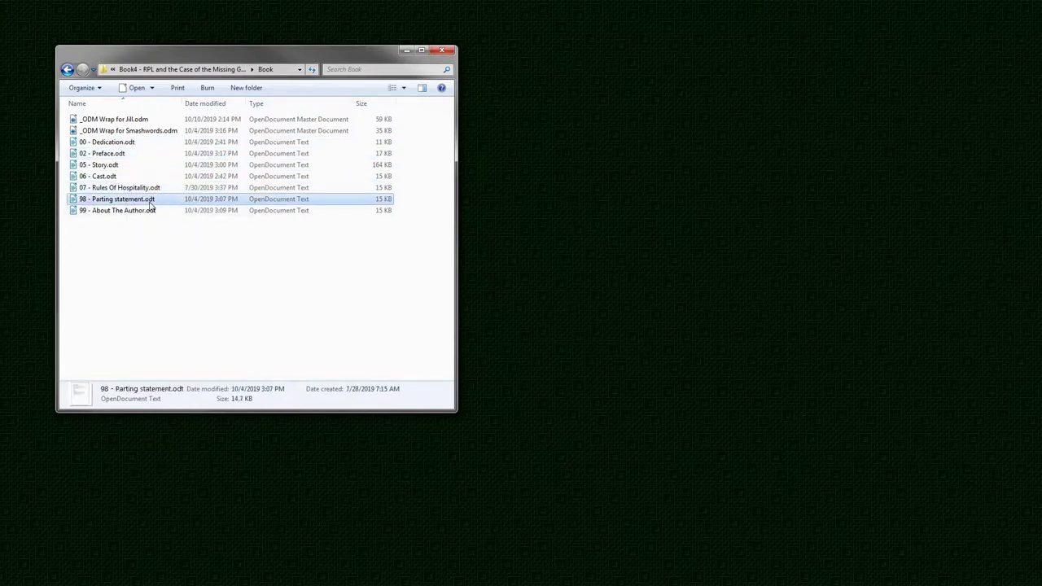
{"action": "left_click", "coordinate": [145, 213]}
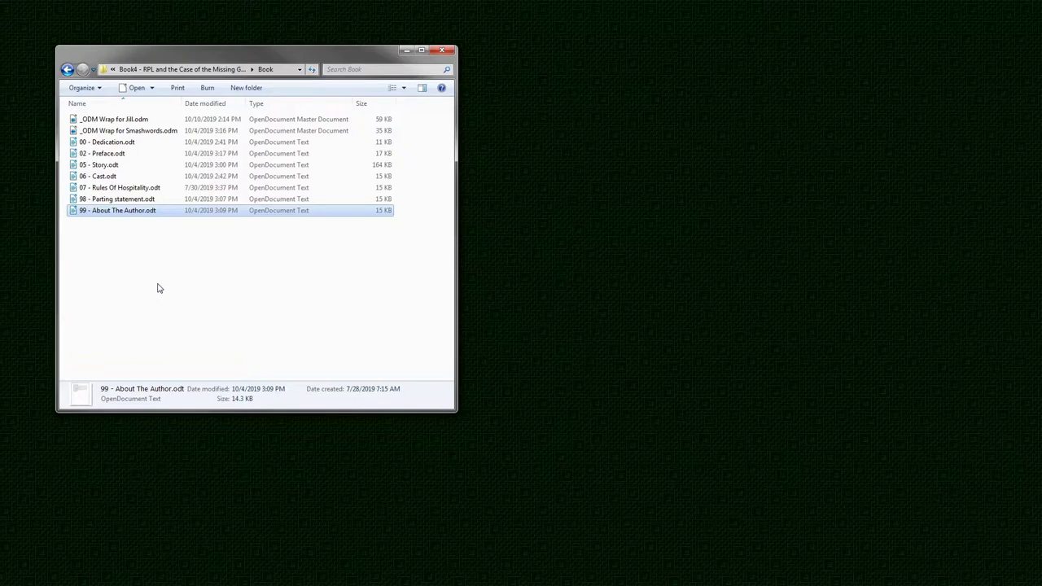
{"action": "left_click", "coordinate": [114, 165]}
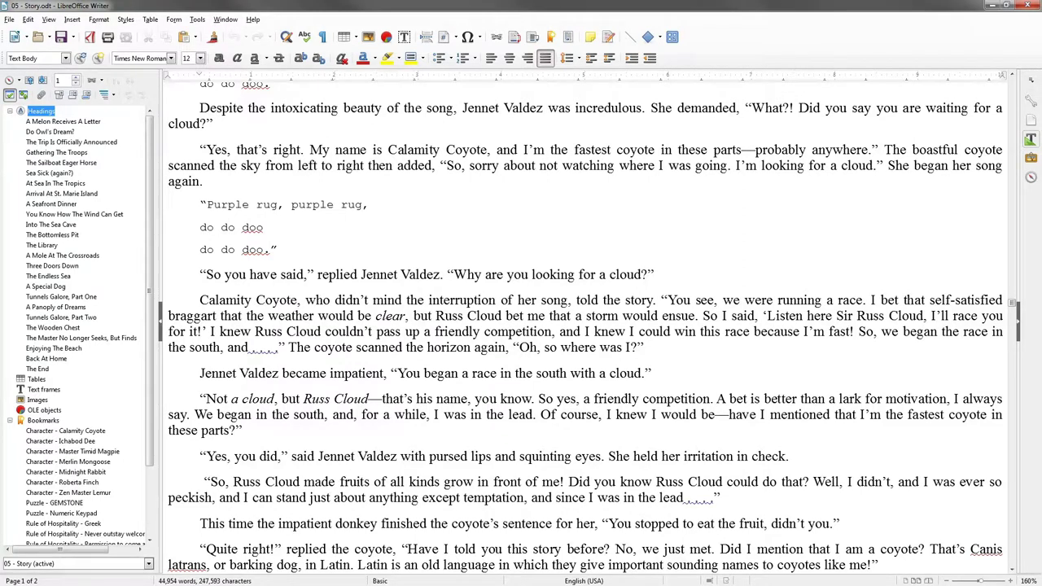
Step: Jump to the heading 'A Melon Receives A Letter', select part of it, and collapse then re-expand the Navigator headings
{"action": "double_click", "coordinate": [73, 122]}
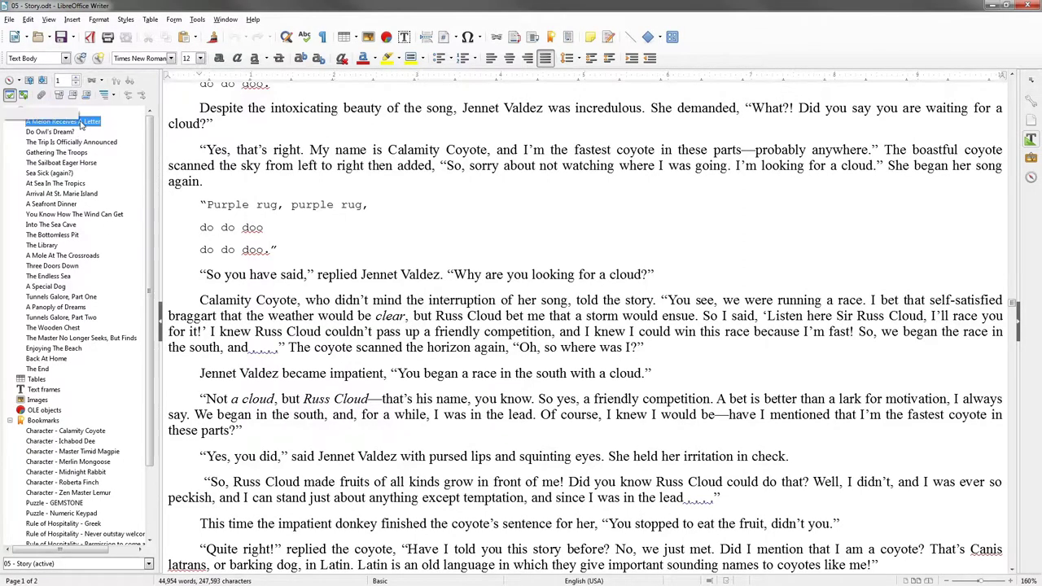
{"action": "left_click_drag", "start_coordinate": [194, 98], "coordinate": [369, 99]}
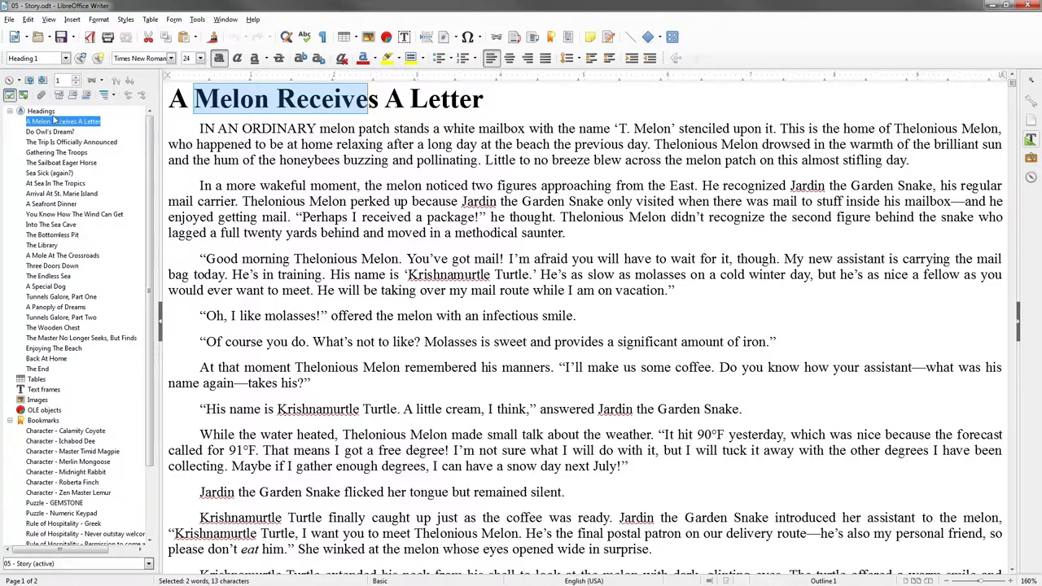
{"action": "left_click_drag", "start_coordinate": [55, 121], "coordinate": [10, 120]}
{"action": "left_click", "coordinate": [10, 112]}
{"action": "left_click", "coordinate": [10, 112]}
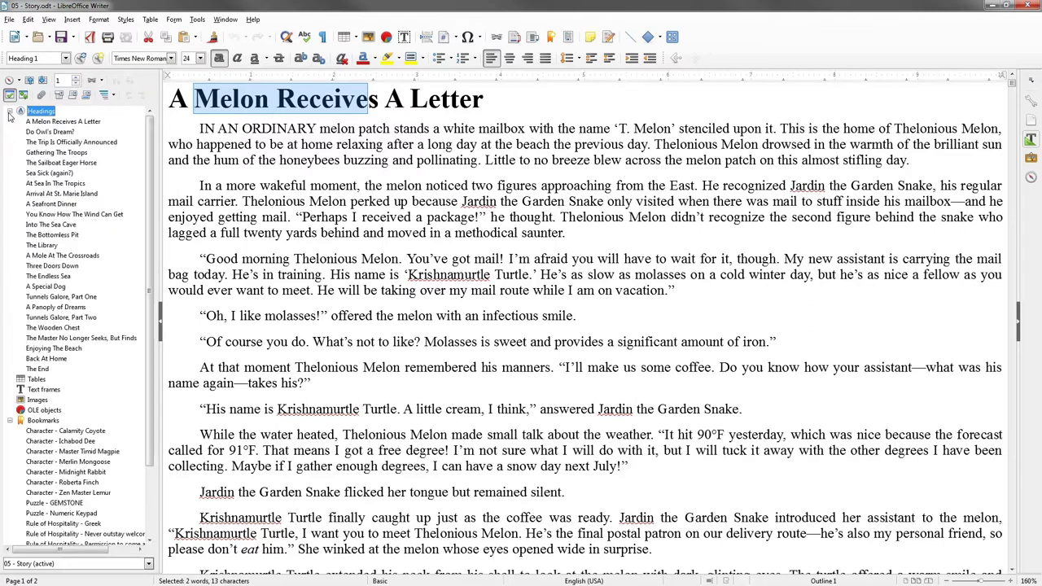
Step: Visit Gathering The Troops, At Sea In The Tropics and Into The Sea Cave, ending on Gathering The Troops
{"action": "double_click", "coordinate": [55, 152]}
{"action": "double_click", "coordinate": [49, 184]}
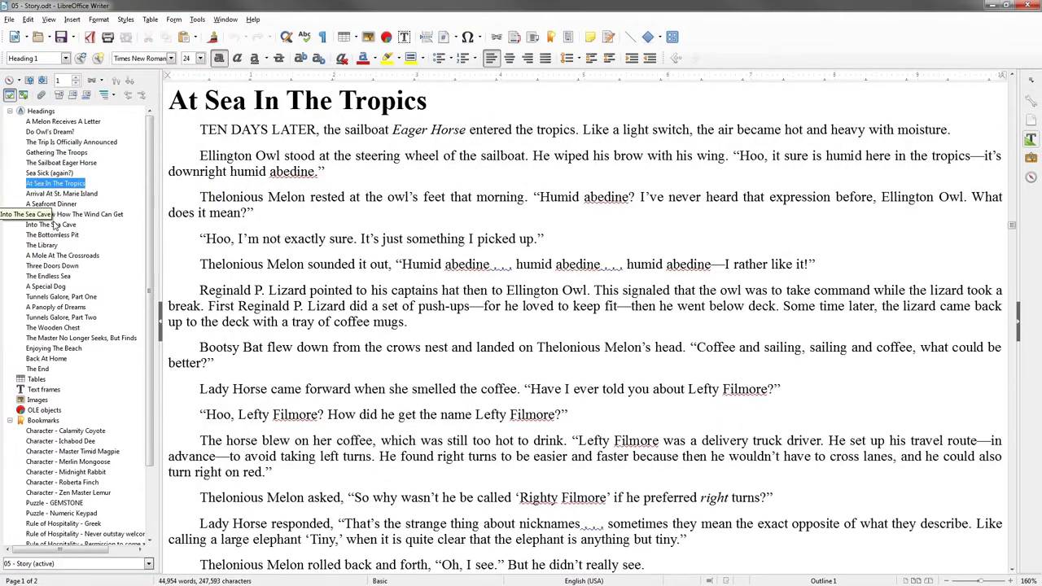
{"action": "double_click", "coordinate": [51, 224]}
{"action": "double_click", "coordinate": [55, 152]}
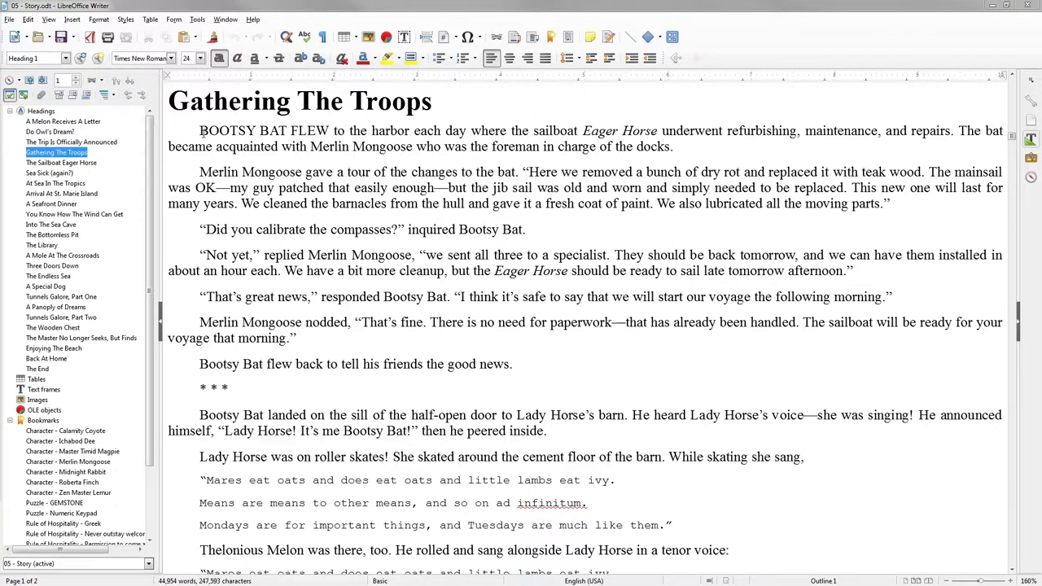
{"action": "left_click_drag", "start_coordinate": [201, 130], "coordinate": [330, 131]}
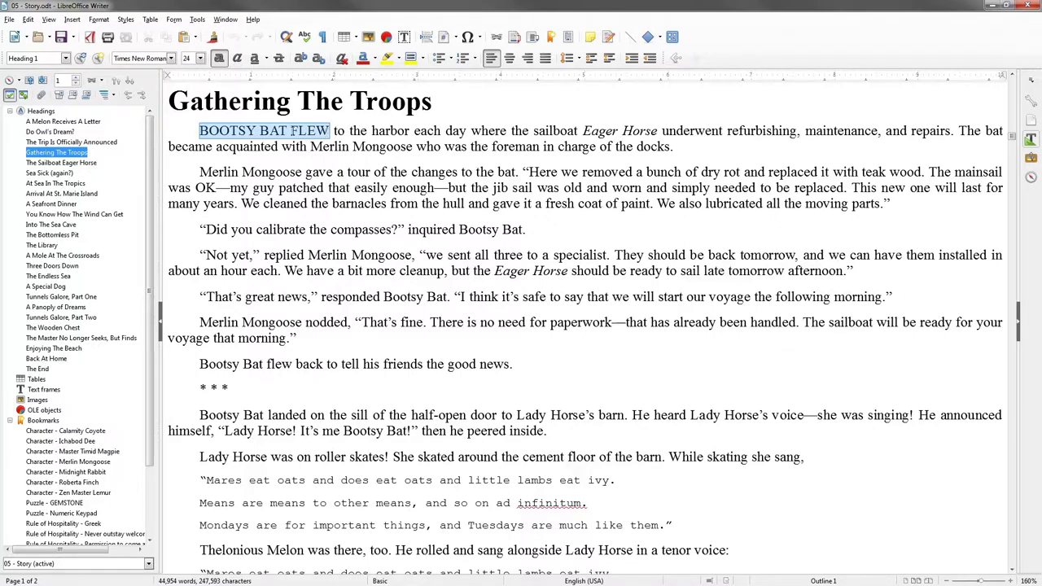
{"action": "key", "text": "Home"}
{"action": "key", "text": "shift+Right"}
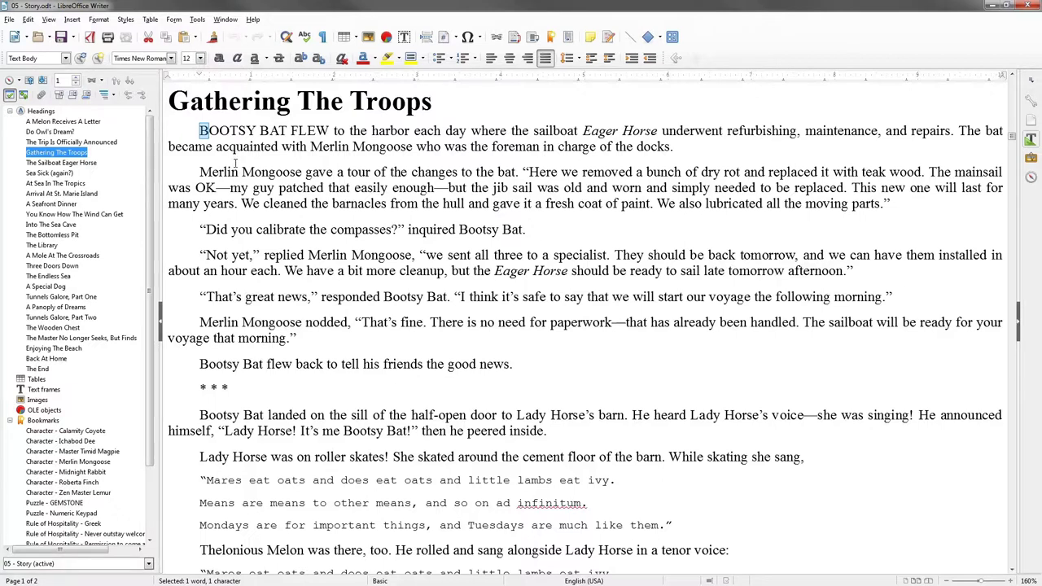
{"action": "left_click", "coordinate": [240, 132]}
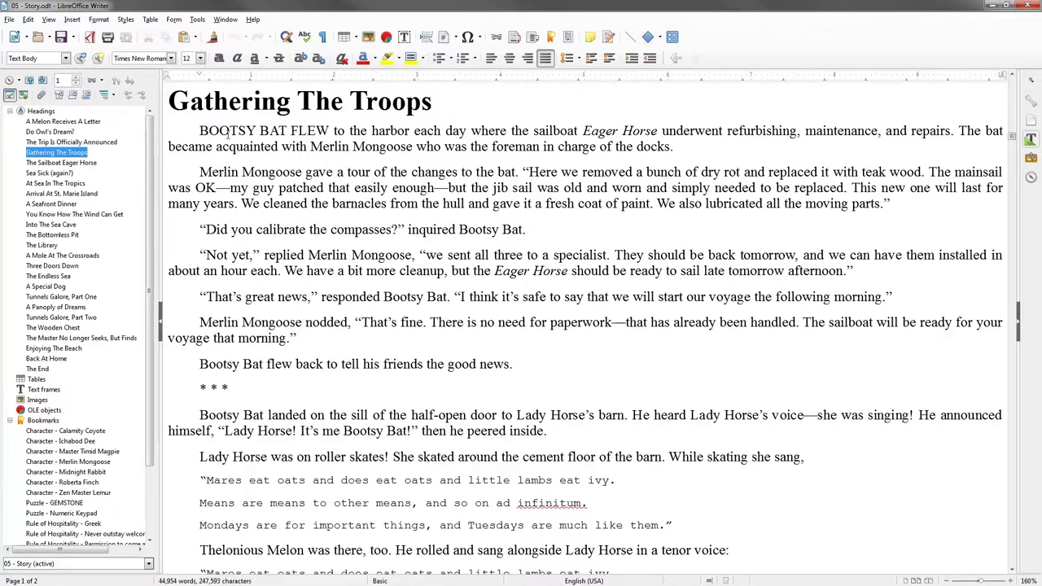
{"action": "double_click", "coordinate": [229, 130]}
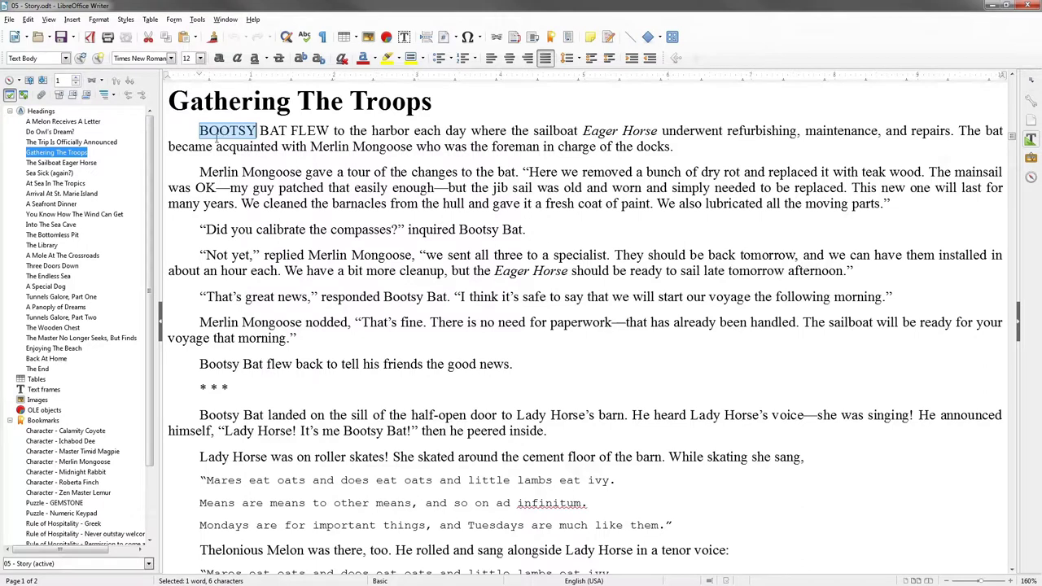
{"action": "double_click", "coordinate": [306, 131]}
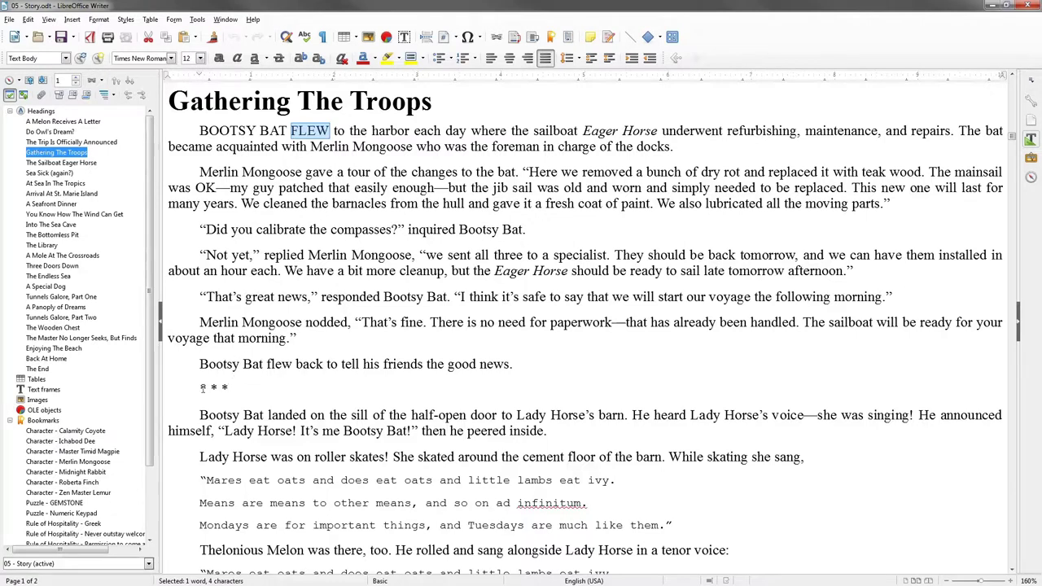
{"action": "left_click_drag", "start_coordinate": [200, 388], "coordinate": [246, 388]}
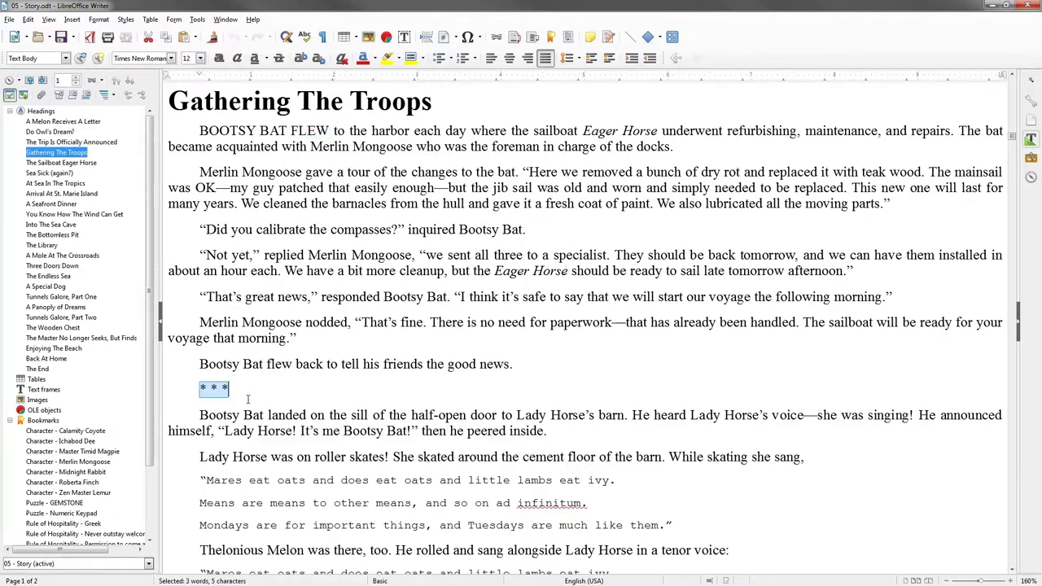
{"action": "scroll", "coordinate": [321, 358], "scroll_direction": "down", "scroll_amount": 4}
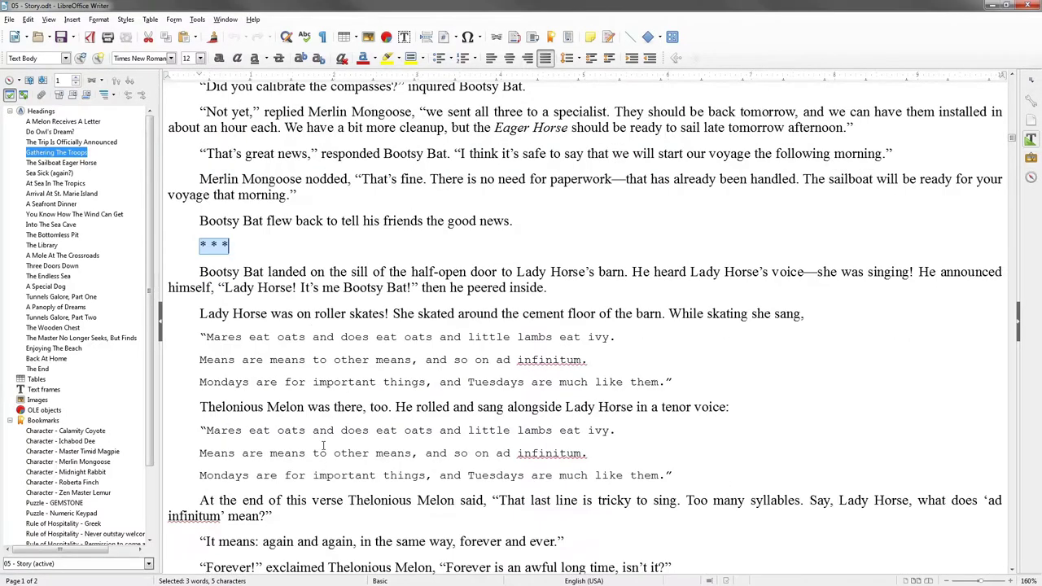
{"action": "left_click_drag", "start_coordinate": [243, 335], "coordinate": [340, 383]}
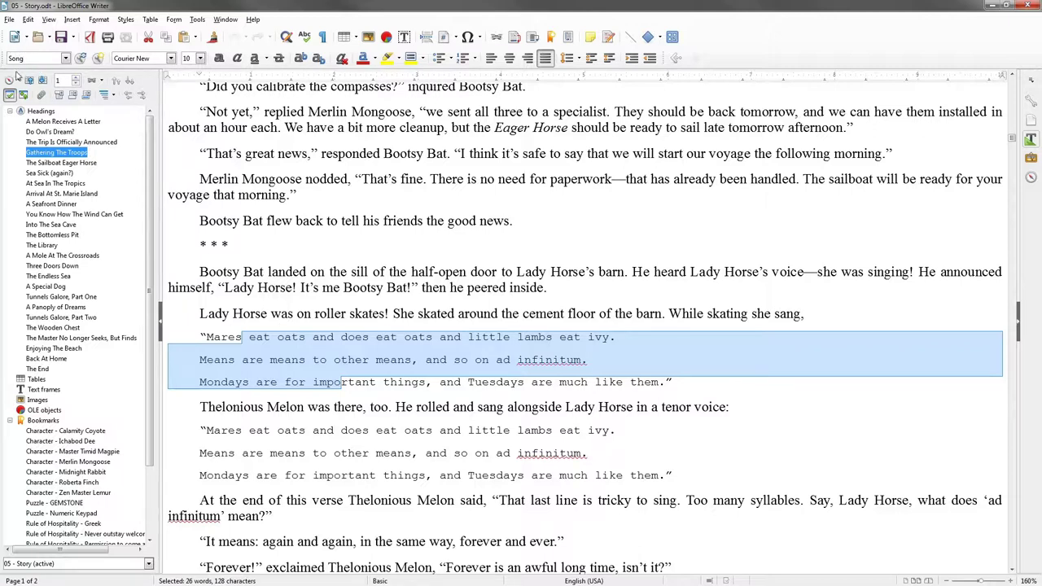
{"action": "left_click", "coordinate": [290, 342]}
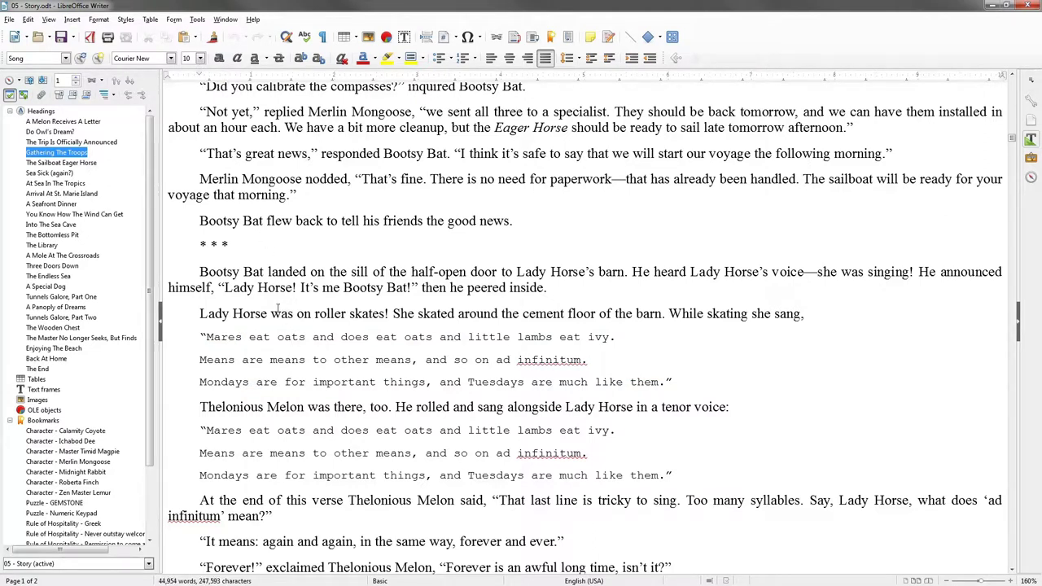
{"action": "scroll", "coordinate": [149, 258], "scroll_direction": "down", "scroll_amount": 3}
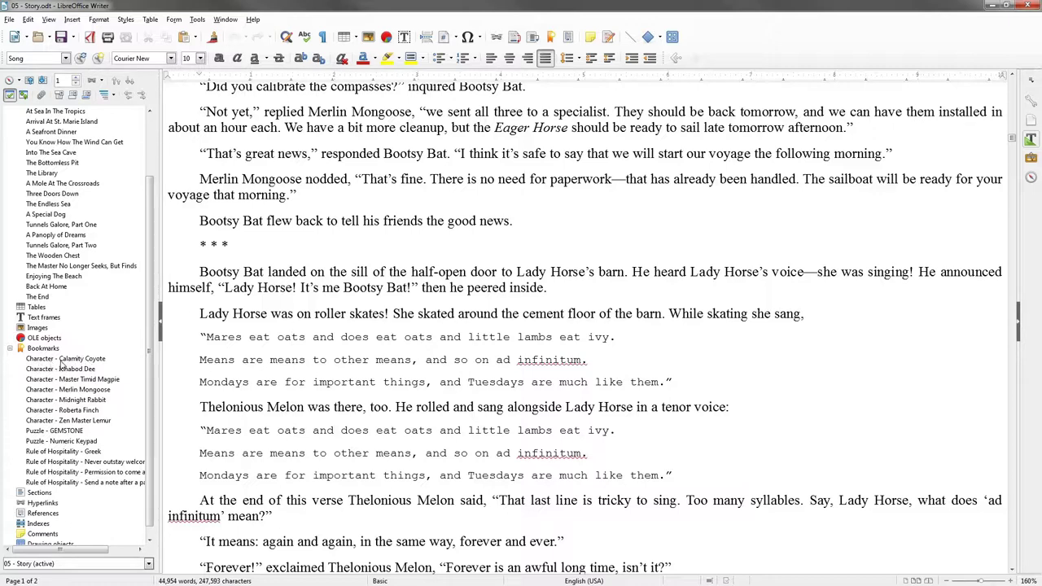
Step: Jump to the Calamity Coyote bookmark, select the coyote's self-introduction, then go to the GEMSTONE puzzle grid
{"action": "double_click", "coordinate": [60, 361]}
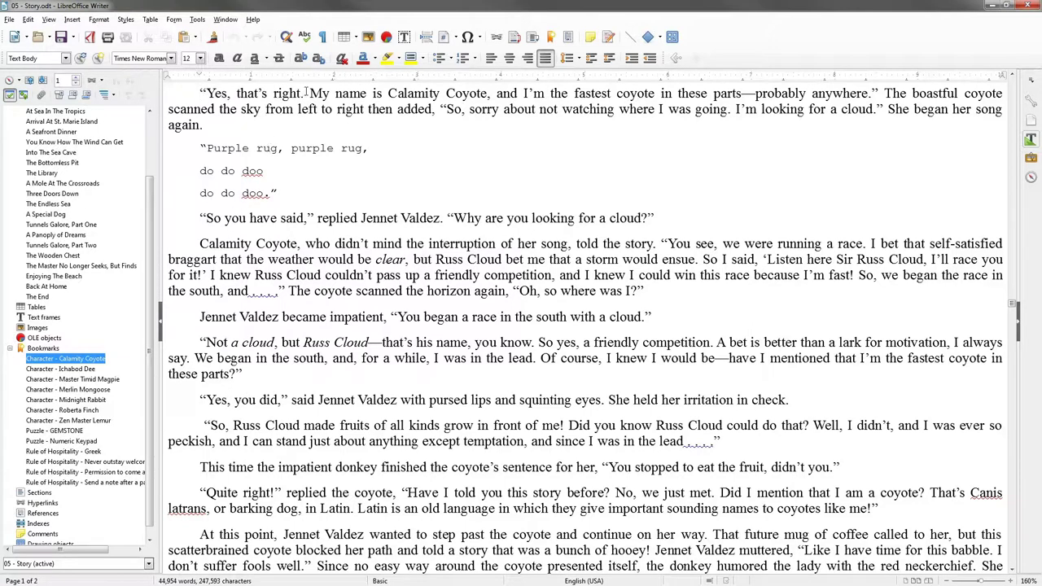
{"action": "left_click_drag", "start_coordinate": [309, 93], "coordinate": [869, 93]}
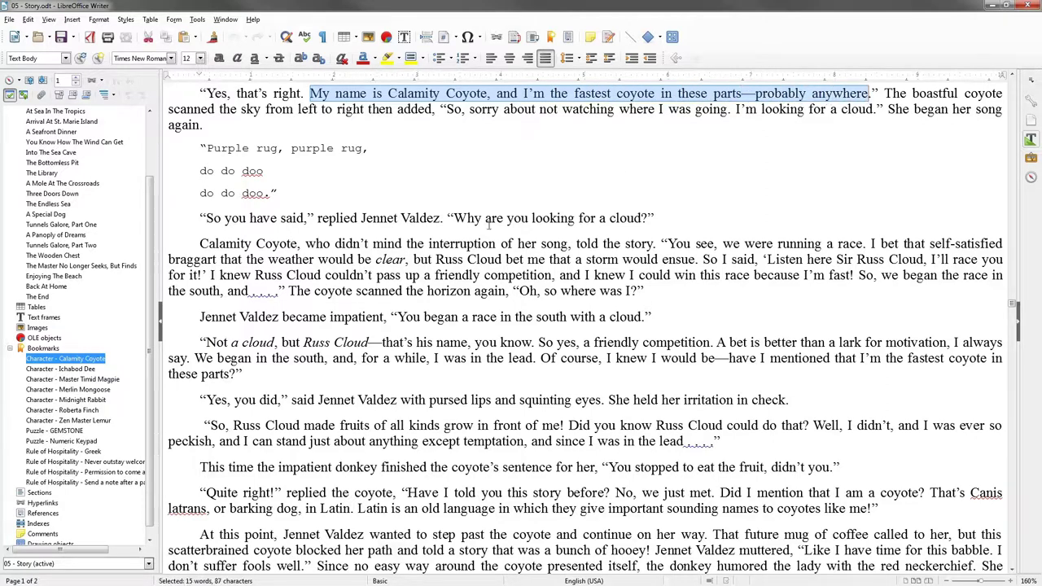
{"action": "double_click", "coordinate": [55, 430]}
{"action": "scroll", "coordinate": [242, 199], "scroll_direction": "up", "scroll_amount": 3}
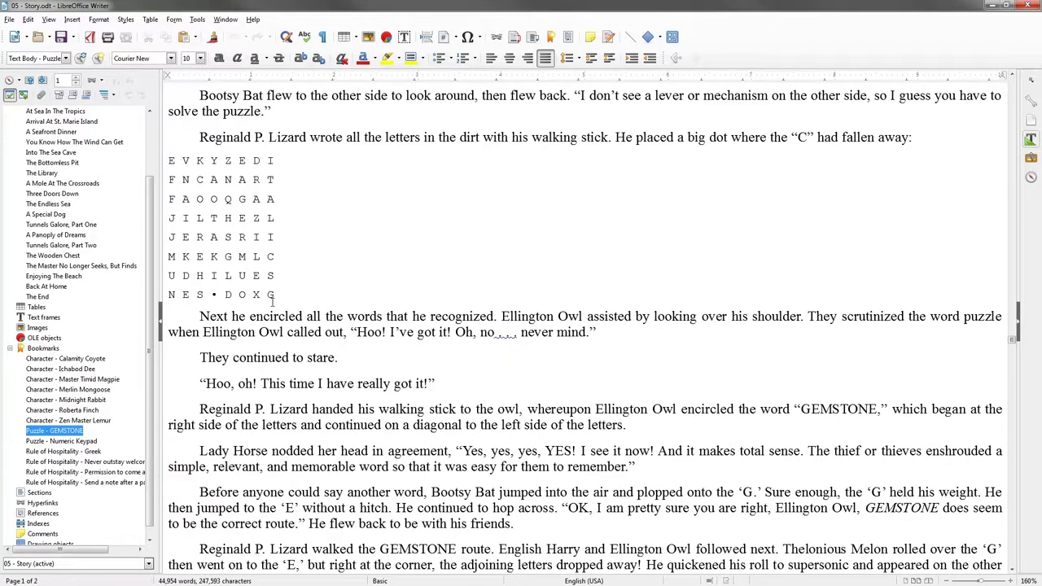
Step: Select letters E and M in the GEMSTONE grid, then visit the Numeric Keypad puzzle and 'Never overstay your welcome' passage
{"action": "double_click", "coordinate": [255, 275]}
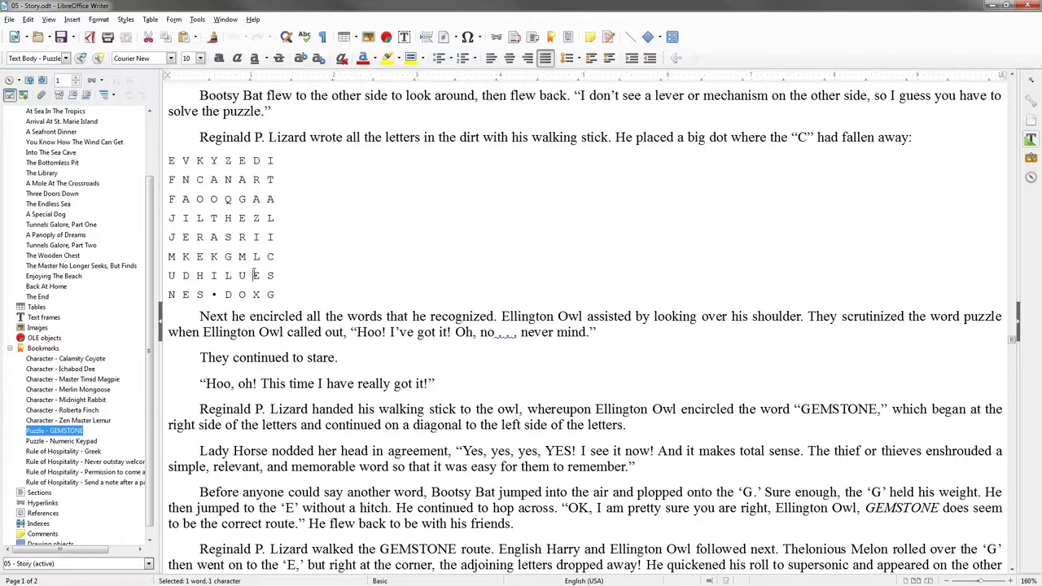
{"action": "double_click", "coordinate": [243, 257]}
{"action": "double_click", "coordinate": [61, 440]}
{"action": "scroll", "coordinate": [231, 163], "scroll_direction": "up", "scroll_amount": 1}
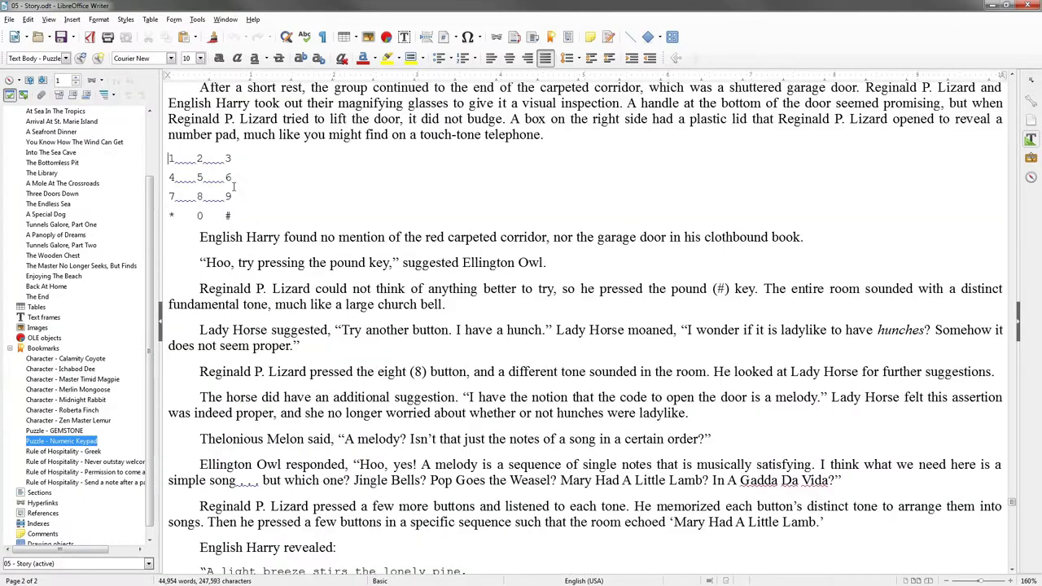
{"action": "double_click", "coordinate": [73, 462]}
{"action": "scroll", "coordinate": [314, 517], "scroll_direction": "up", "scroll_amount": 1}
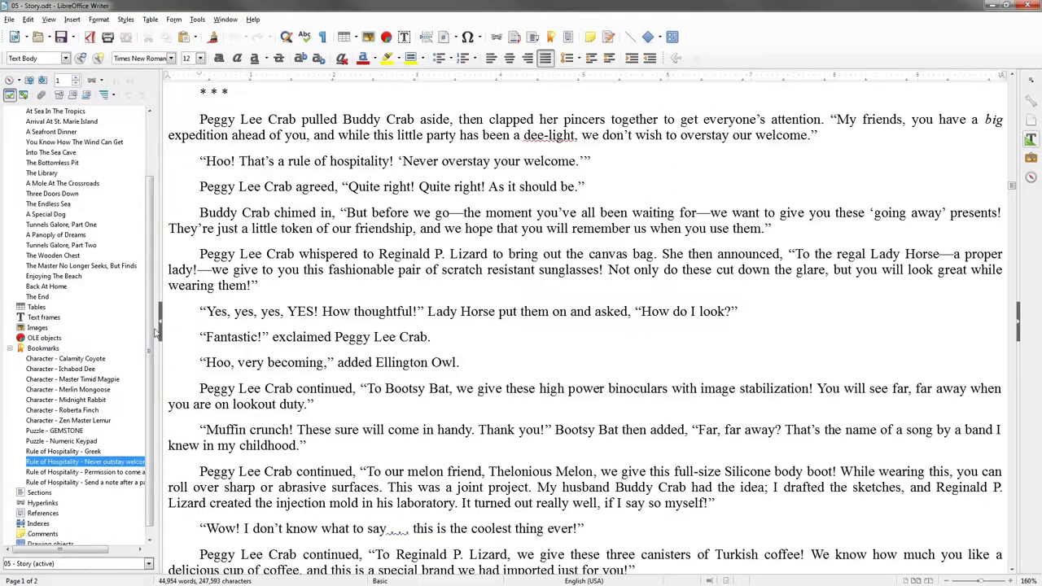
Step: Scroll the Navigator back up to the headings and jump to the Into The Sea Cave chapter
{"action": "scroll", "coordinate": [153, 318], "scroll_direction": "up", "scroll_amount": 1}
{"action": "scroll", "coordinate": [153, 317], "scroll_direction": "up", "scroll_amount": 2}
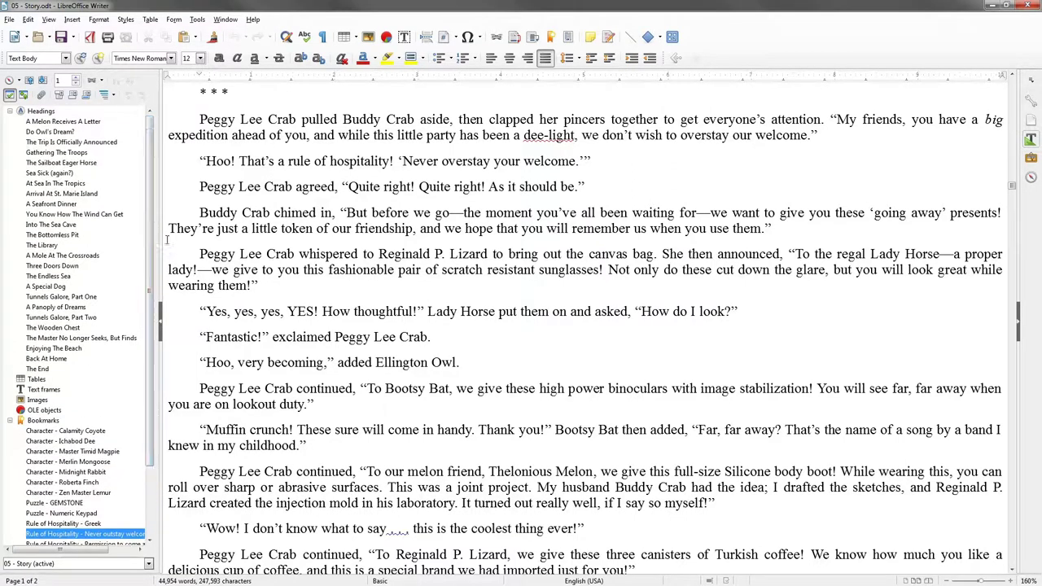
{"action": "left_click", "coordinate": [59, 227]}
{"action": "double_click", "coordinate": [58, 227]}
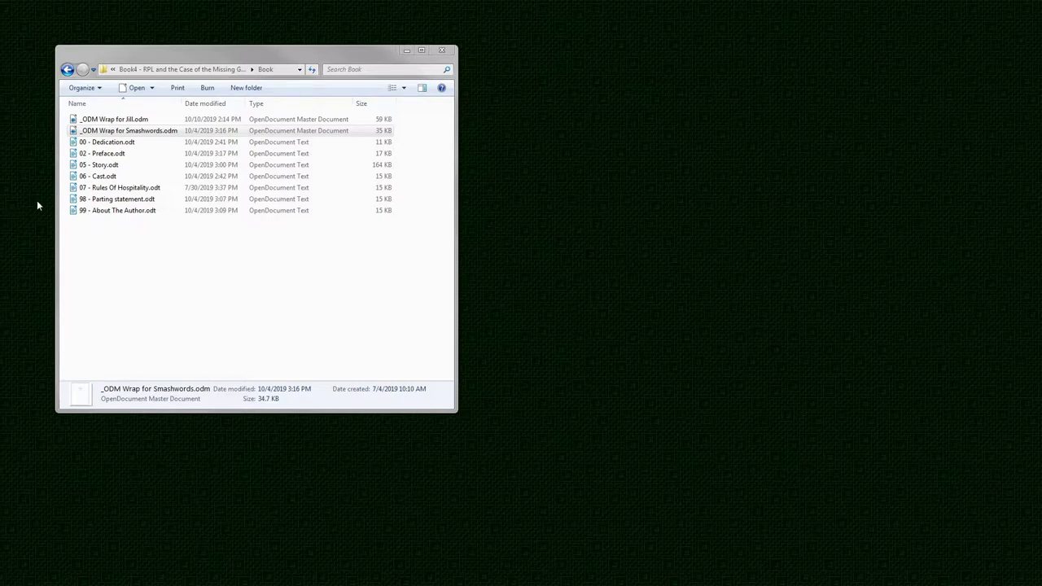
Step: Select the sister-edition master document _ODM Wrap for Jill.odm in the Book folder
{"action": "left_click", "coordinate": [115, 120]}
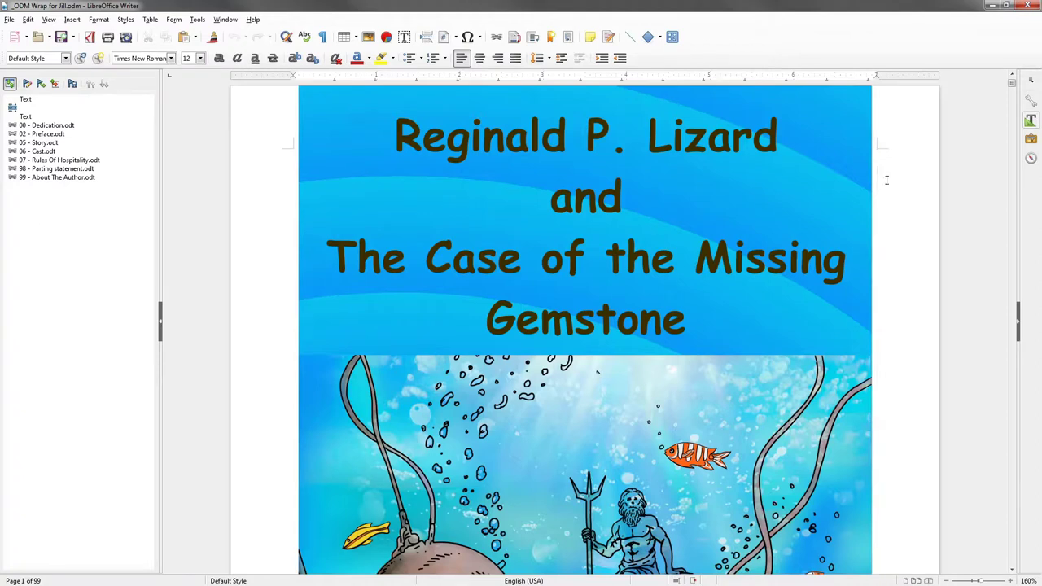
Step: Scroll past the cover to the copyright page and check release version 1.2 and the 'Special Swid The Gwoose Edition' line
{"action": "scroll", "coordinate": [435, 250], "scroll_direction": "down", "scroll_amount": 5}
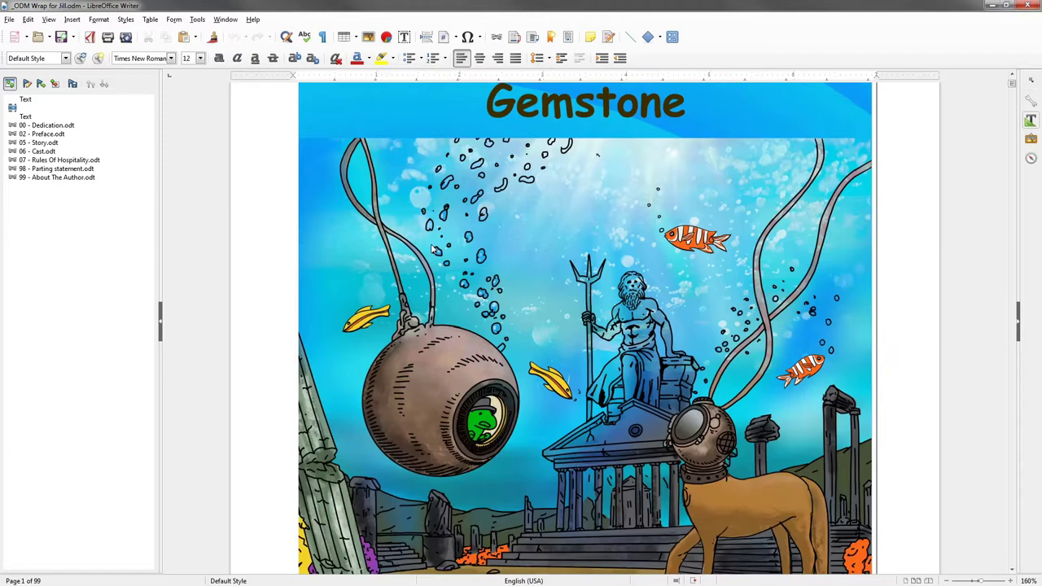
{"action": "scroll", "coordinate": [431, 249], "scroll_direction": "down", "scroll_amount": 13}
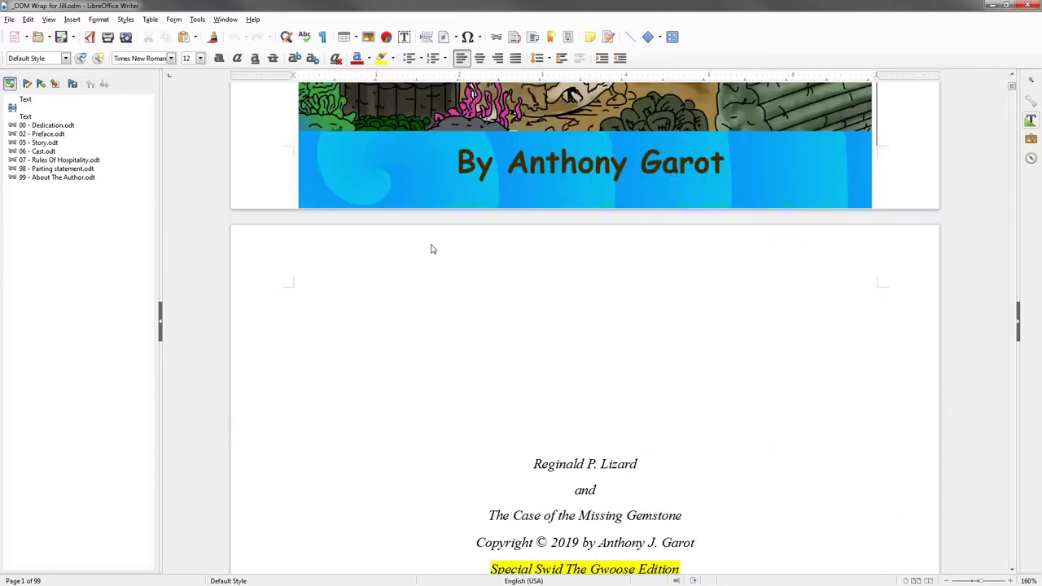
{"action": "scroll", "coordinate": [431, 249], "scroll_direction": "down", "scroll_amount": 8}
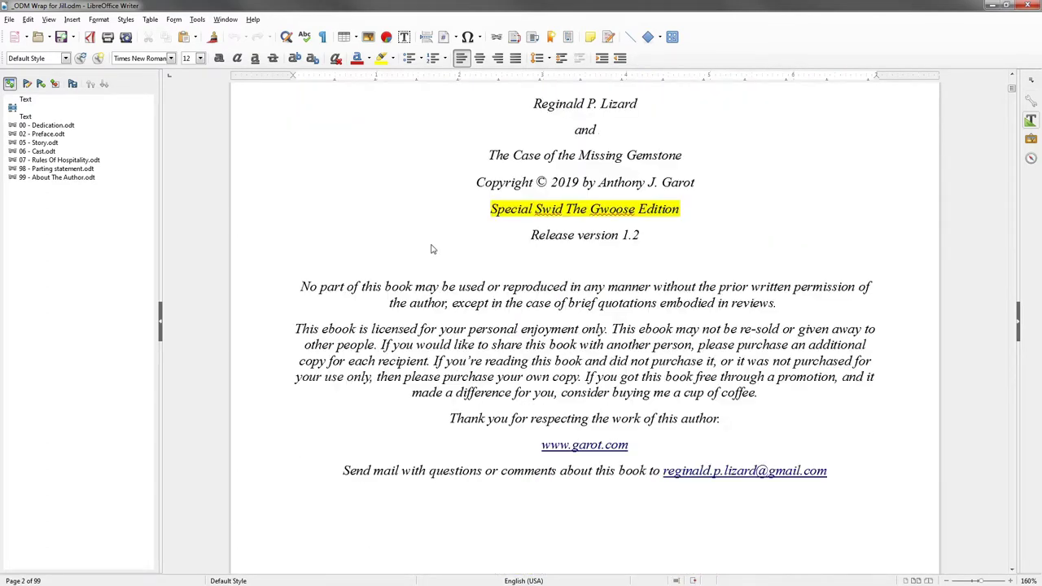
{"action": "scroll", "coordinate": [433, 249], "scroll_direction": "up", "scroll_amount": 2}
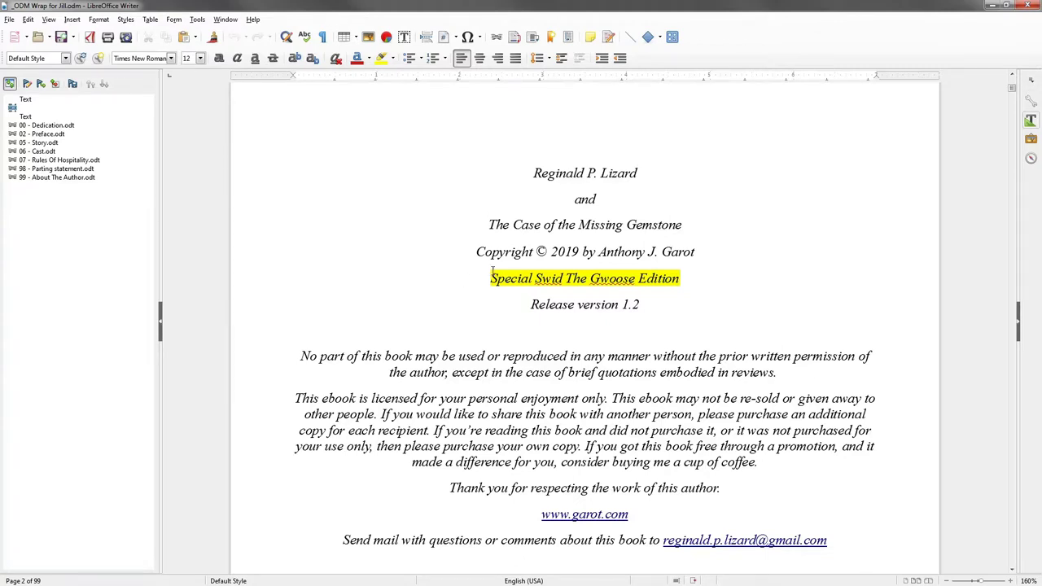
{"action": "scroll", "coordinate": [456, 300], "scroll_direction": "down", "scroll_amount": 2}
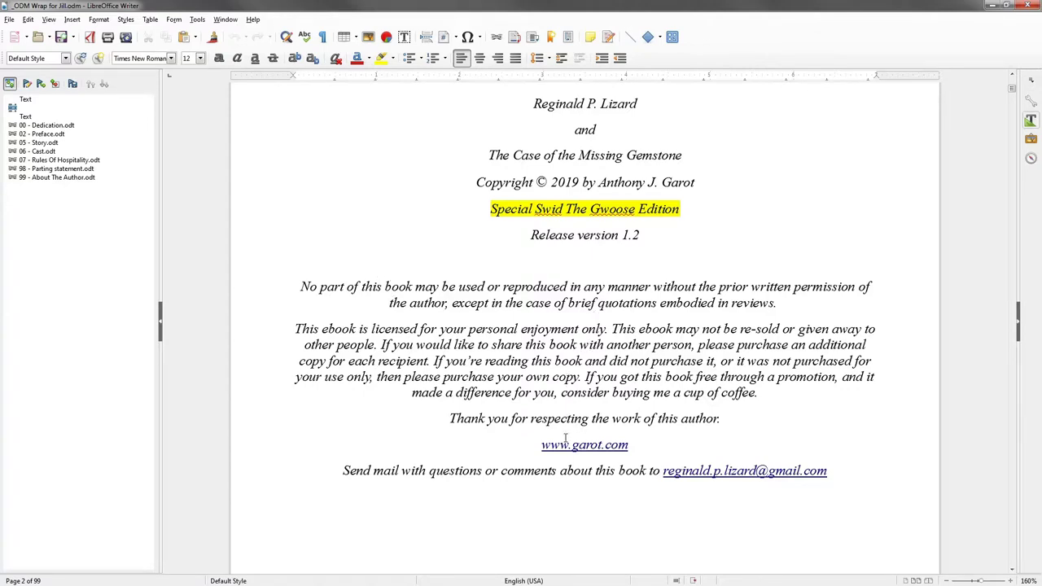
{"action": "scroll", "coordinate": [558, 453], "scroll_direction": "up", "scroll_amount": 2}
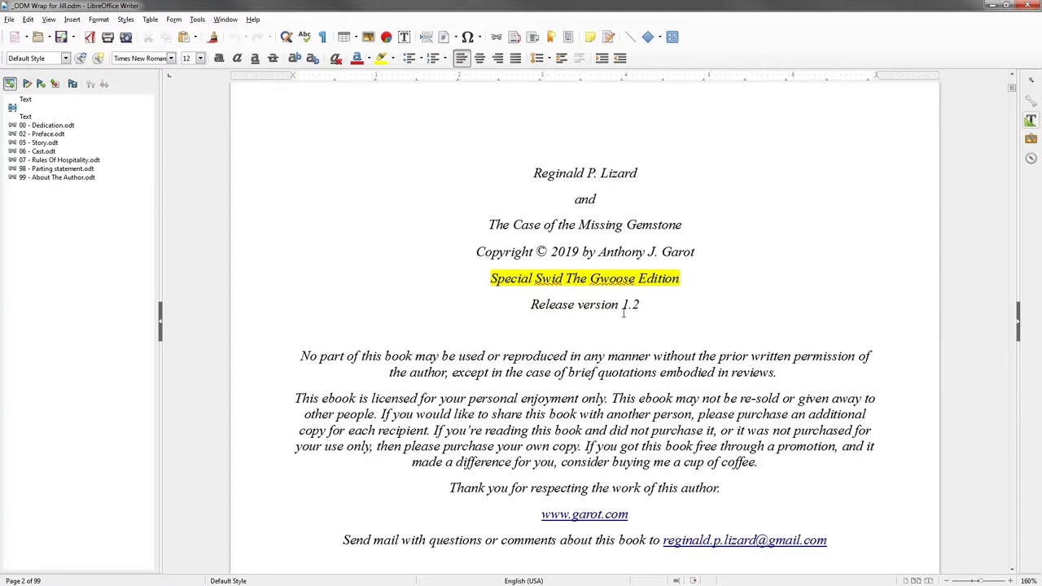
{"action": "left_click_drag", "start_coordinate": [622, 305], "coordinate": [641, 306]}
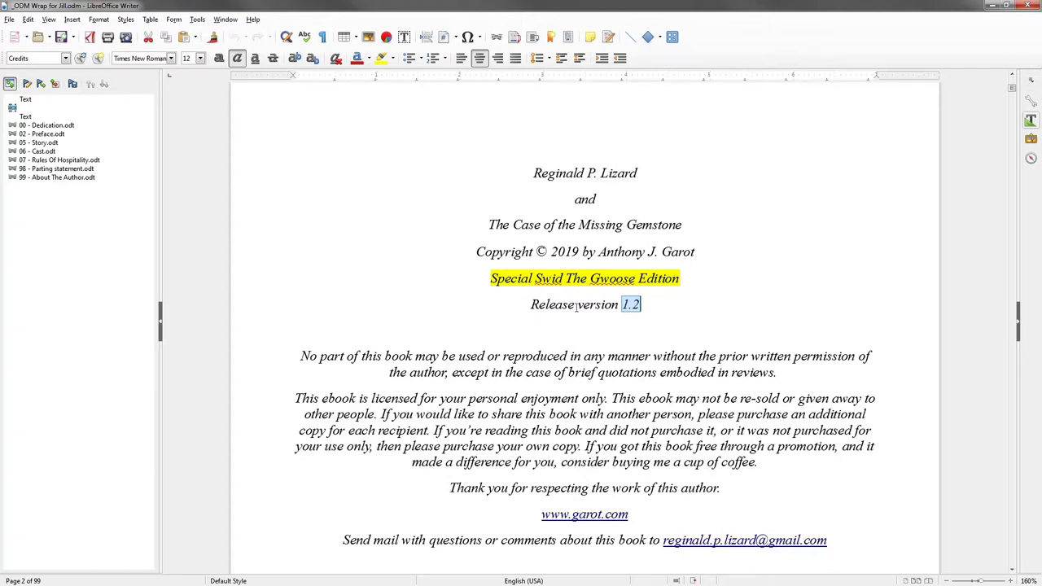
{"action": "left_click_drag", "start_coordinate": [490, 278], "coordinate": [683, 275]}
{"action": "left_click", "coordinate": [666, 278]}
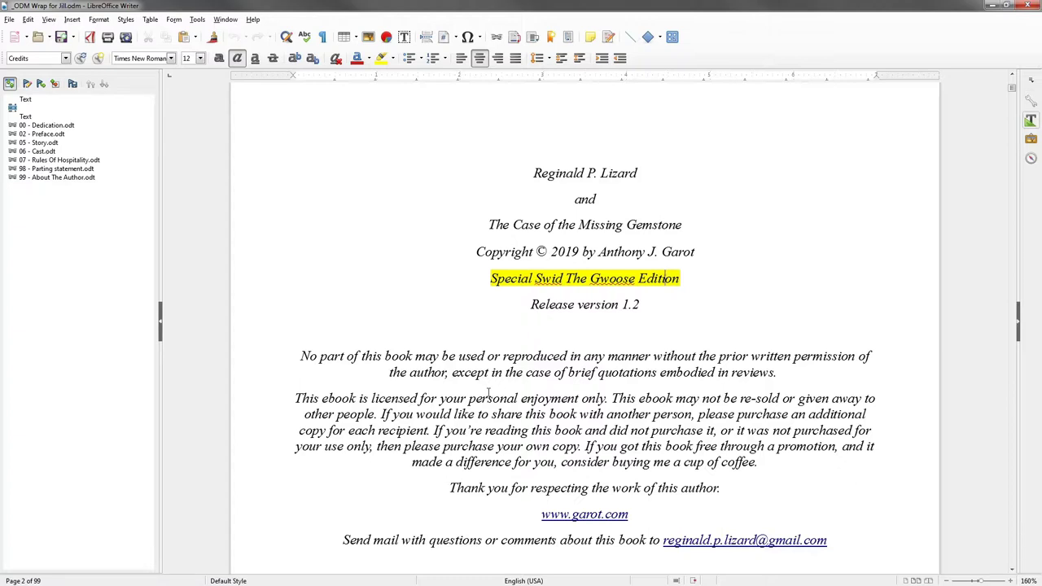
{"action": "scroll", "coordinate": [488, 392], "scroll_direction": "down", "scroll_amount": 10}
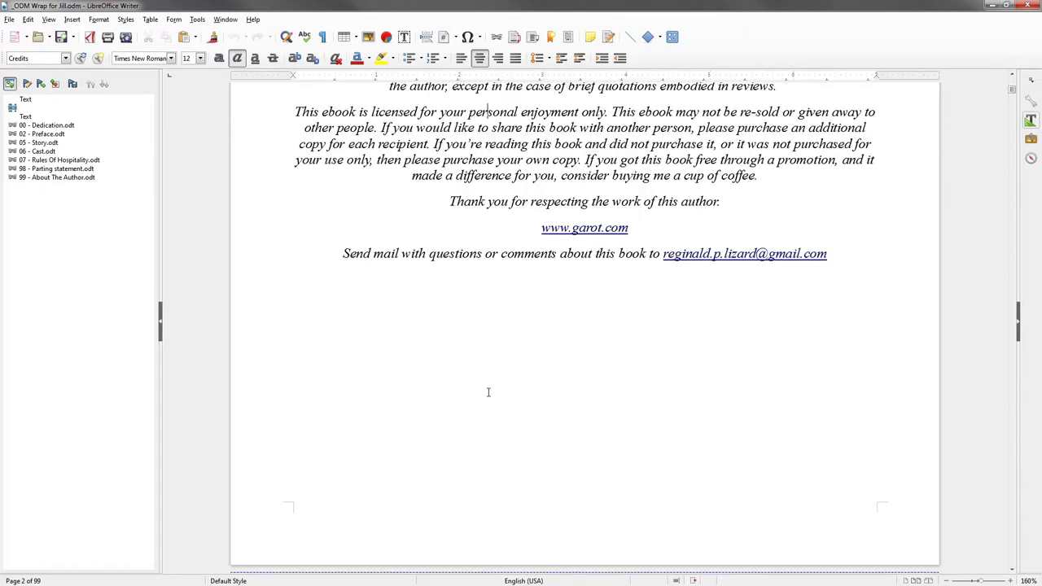
Step: Place the cursor in the Table of Contents heading and scroll down through the contents
{"action": "scroll", "coordinate": [488, 392], "scroll_direction": "down", "scroll_amount": 8}
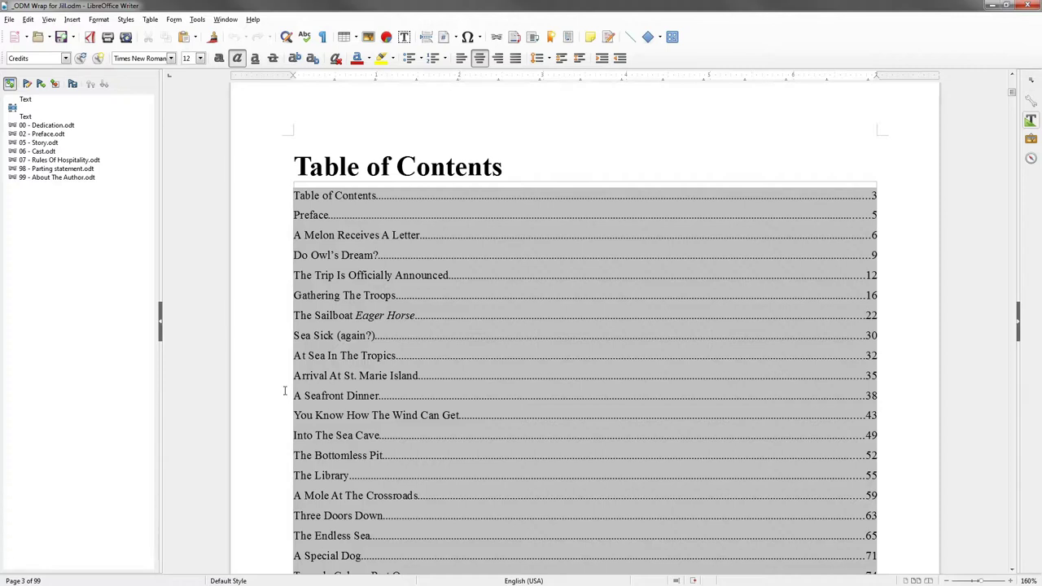
{"action": "left_click", "coordinate": [312, 165]}
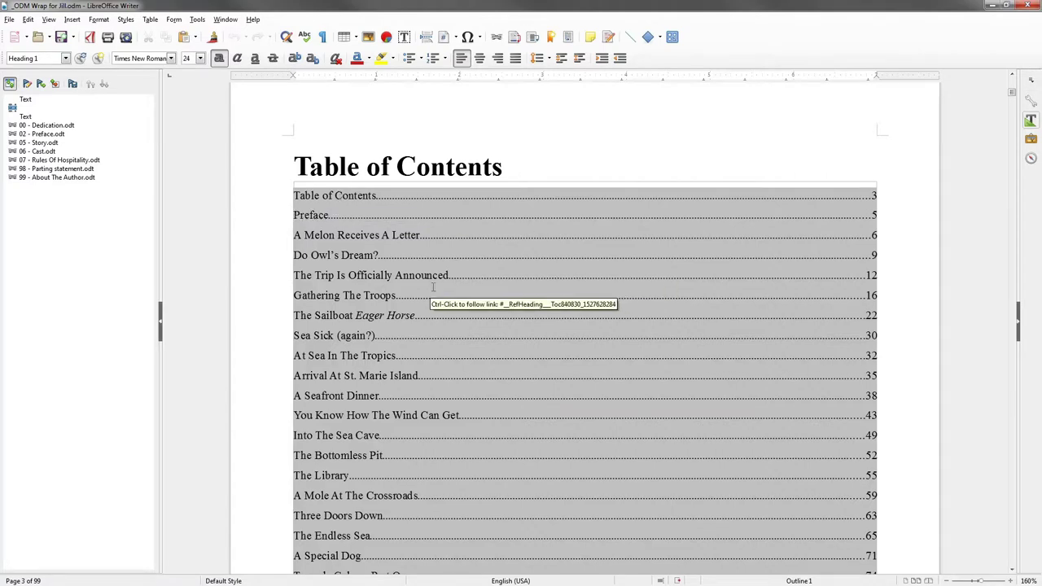
{"action": "scroll", "coordinate": [374, 256], "scroll_direction": "down", "scroll_amount": 2}
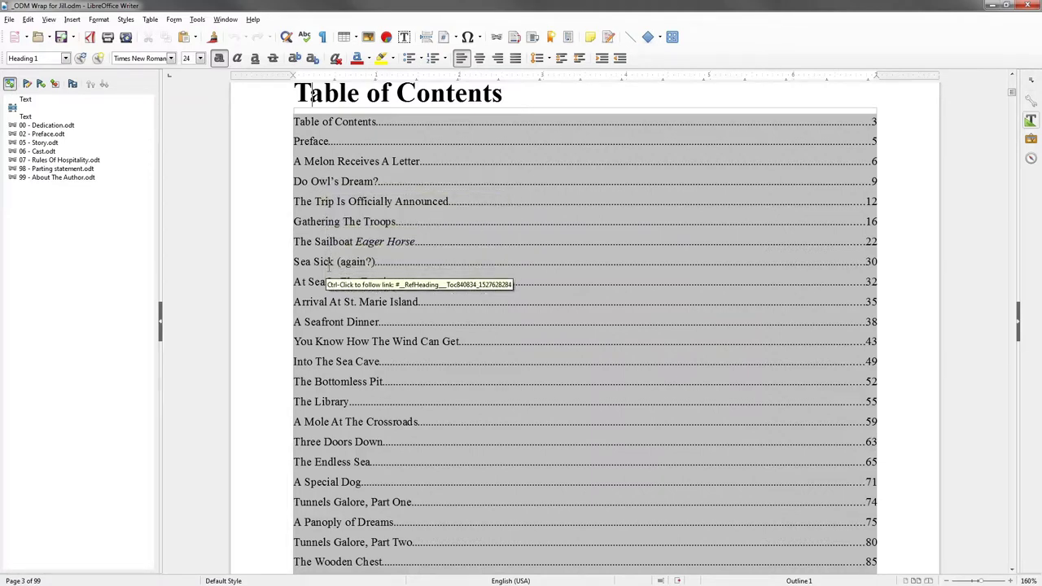
{"action": "scroll", "coordinate": [328, 308], "scroll_direction": "down", "scroll_amount": 4}
{"action": "scroll", "coordinate": [328, 310], "scroll_direction": "down", "scroll_amount": 2}
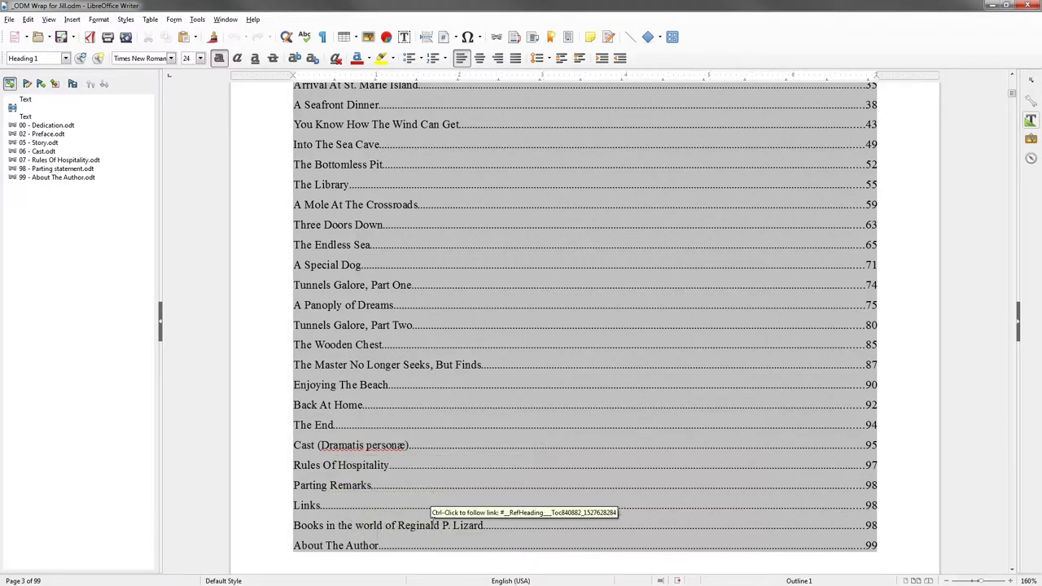
Step: Advance into the Dedication section to show page 4's 'I dedicate this book to my sister.'
{"action": "left_click", "coordinate": [505, 560]}
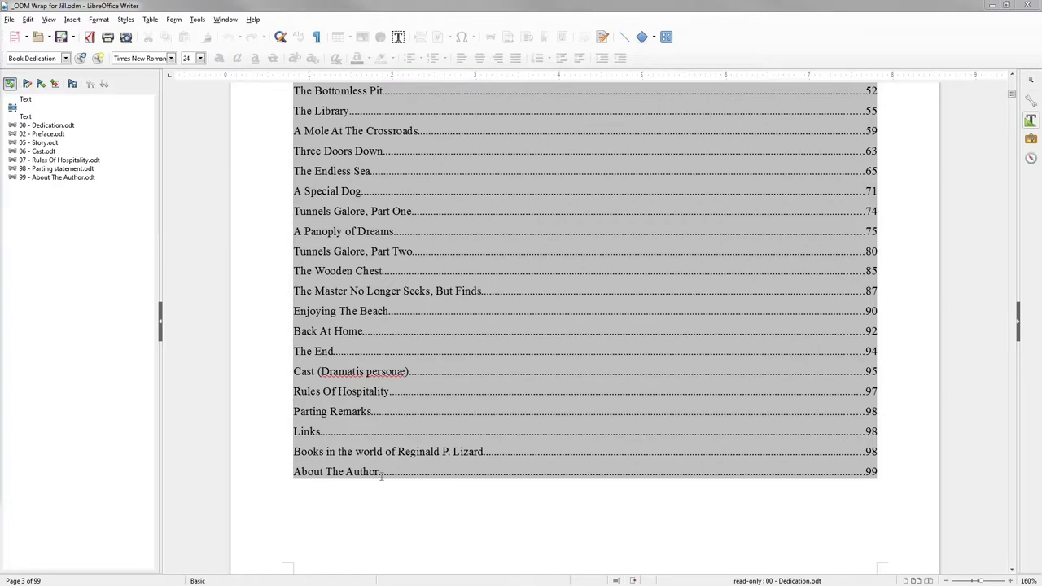
{"action": "left_click", "coordinate": [1013, 570]}
{"action": "left_click", "coordinate": [1013, 569]}
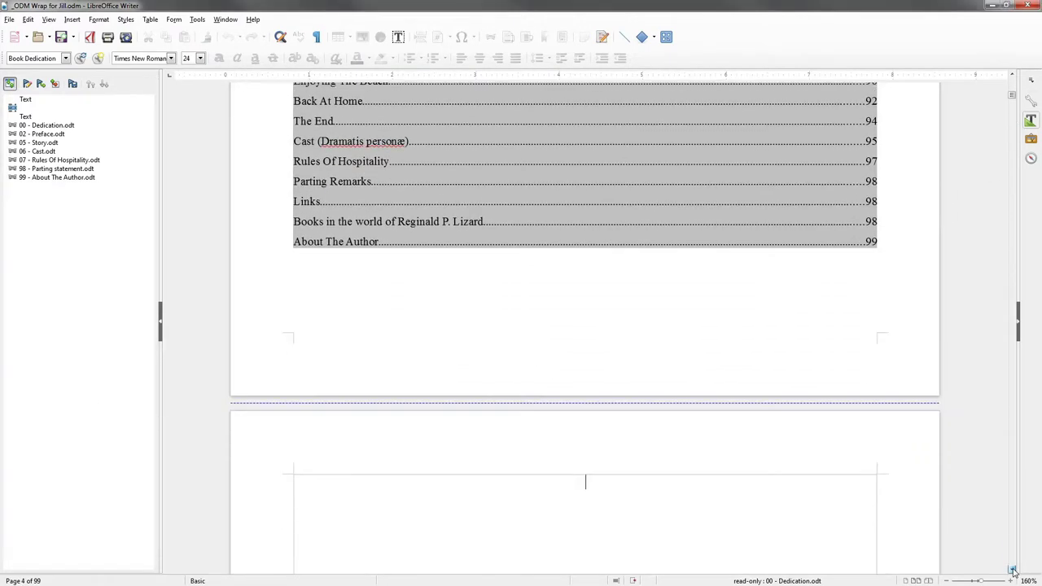
{"action": "left_click", "coordinate": [1013, 570]}
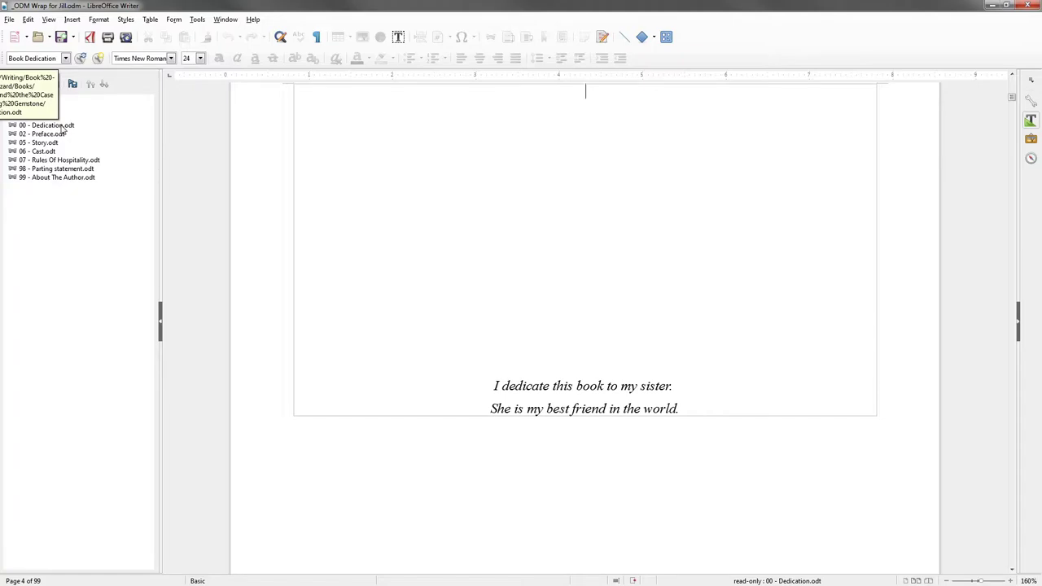
{"action": "double_click", "coordinate": [62, 126]}
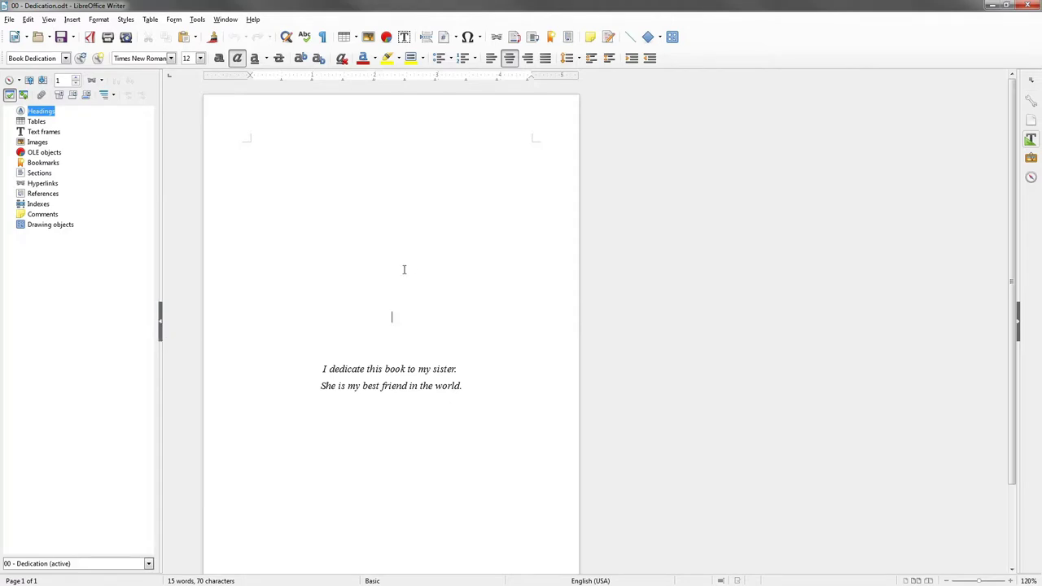
{"action": "left_click", "coordinate": [1027, 7]}
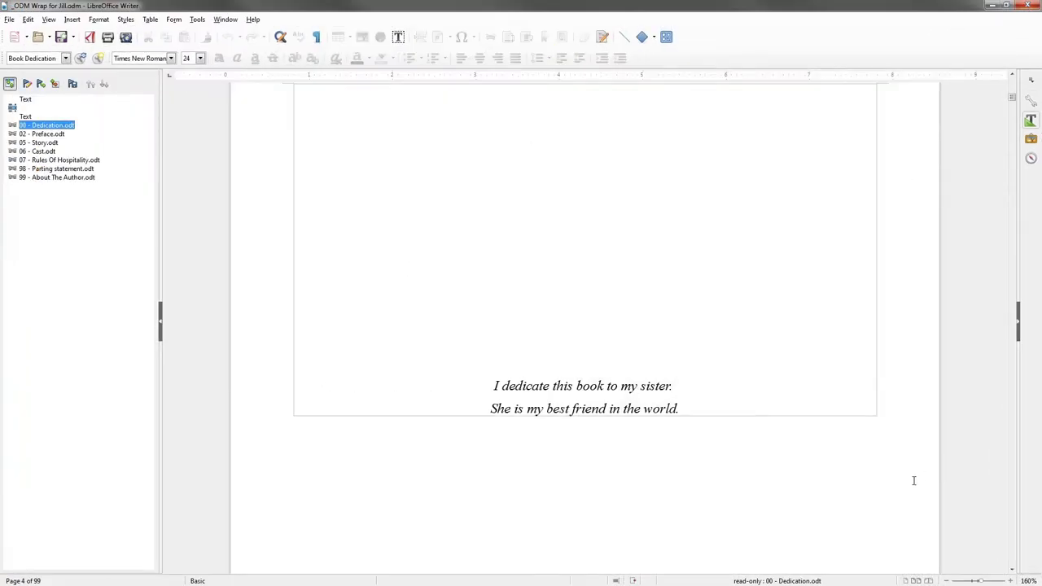
{"action": "scroll", "coordinate": [913, 480], "scroll_direction": "down", "scroll_amount": 8}
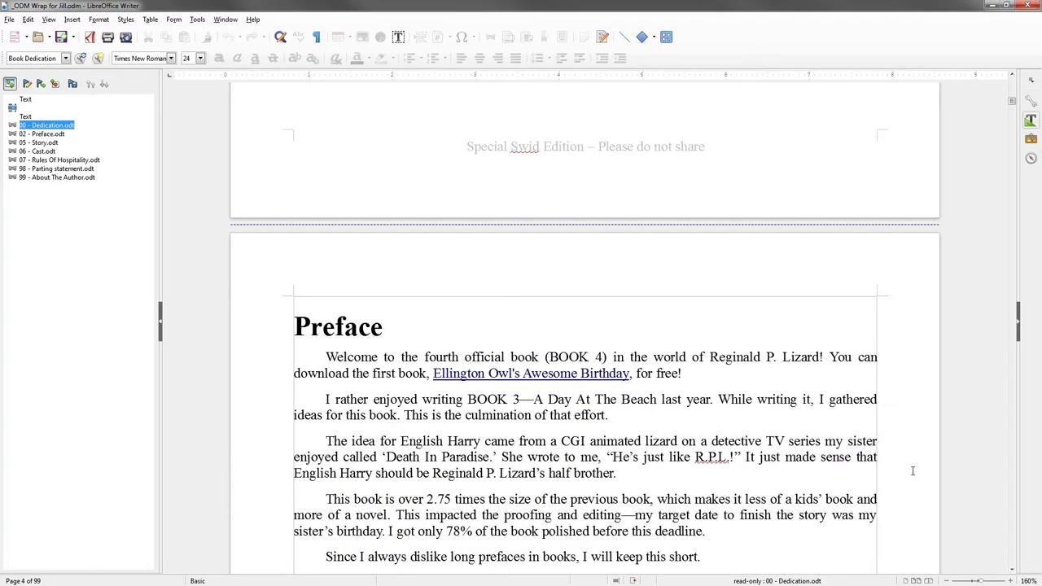
{"action": "scroll", "coordinate": [912, 470], "scroll_direction": "up", "scroll_amount": 3}
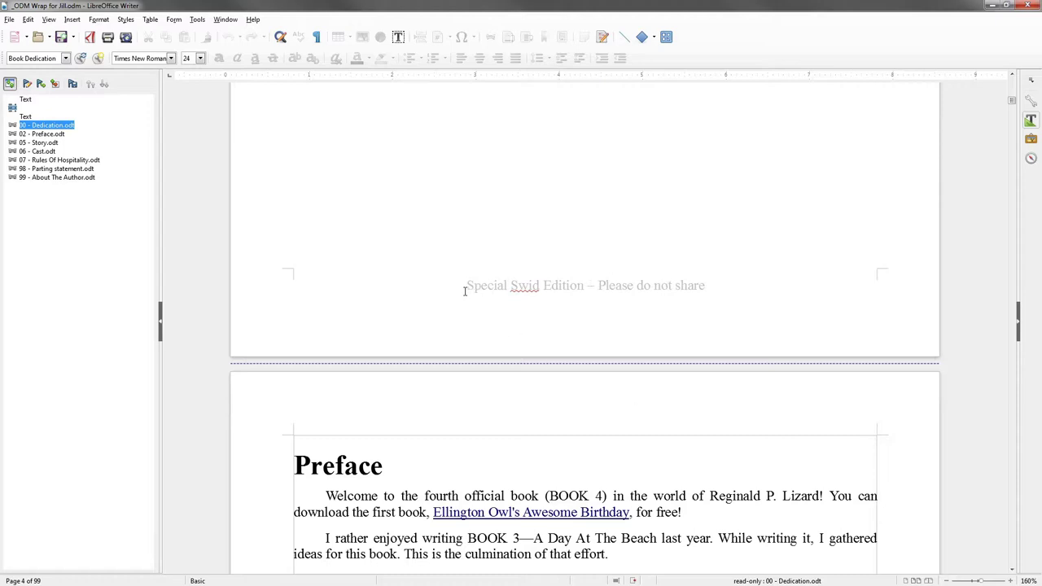
{"action": "scroll", "coordinate": [488, 348], "scroll_direction": "up", "scroll_amount": 6}
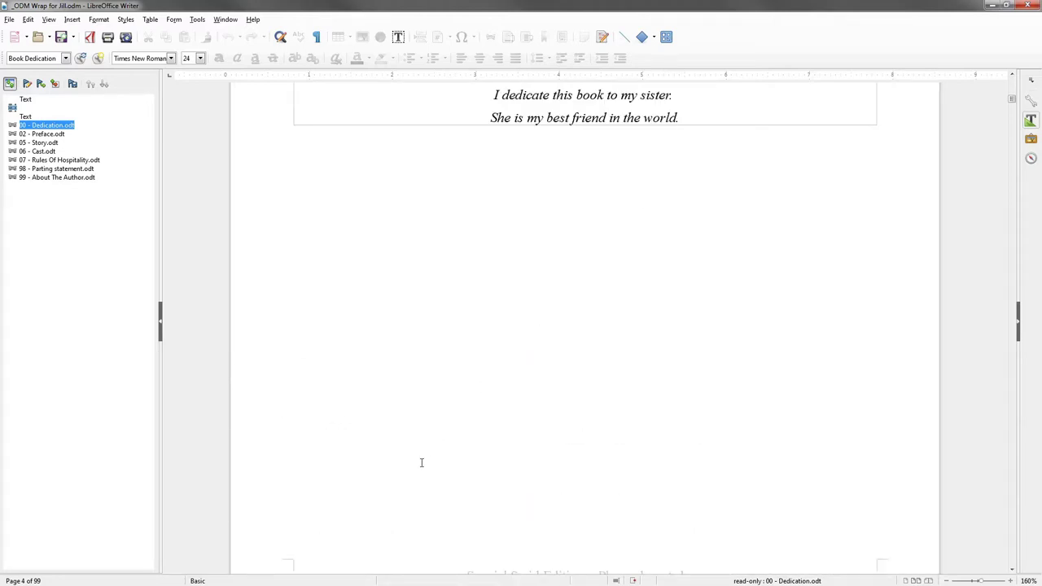
{"action": "scroll", "coordinate": [598, 336], "scroll_direction": "down", "scroll_amount": 3}
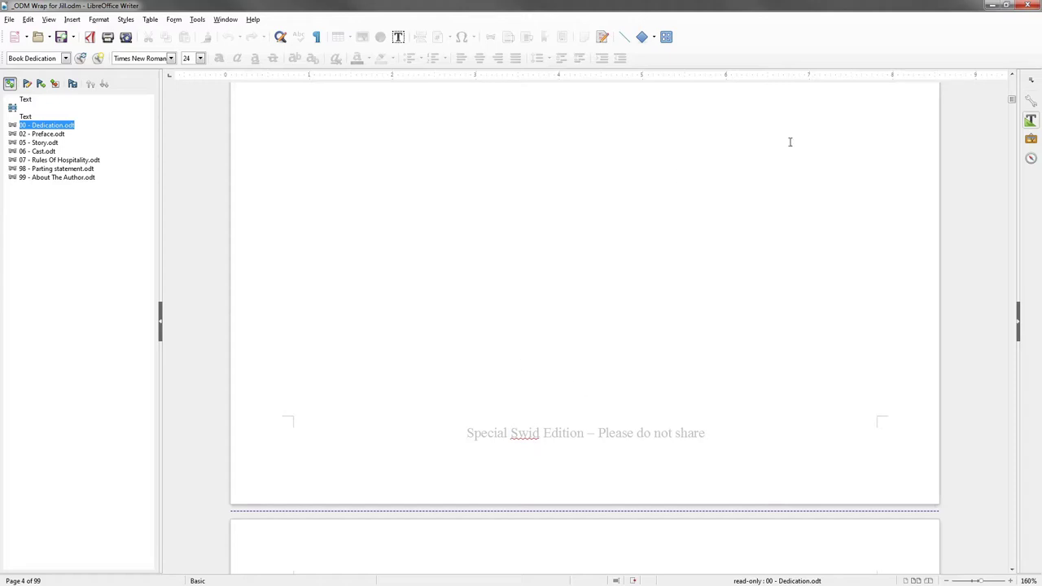
Step: Close the Jill master without saving and open _ODM Wrap for Smashwords.odm
{"action": "left_click", "coordinate": [1030, 7]}
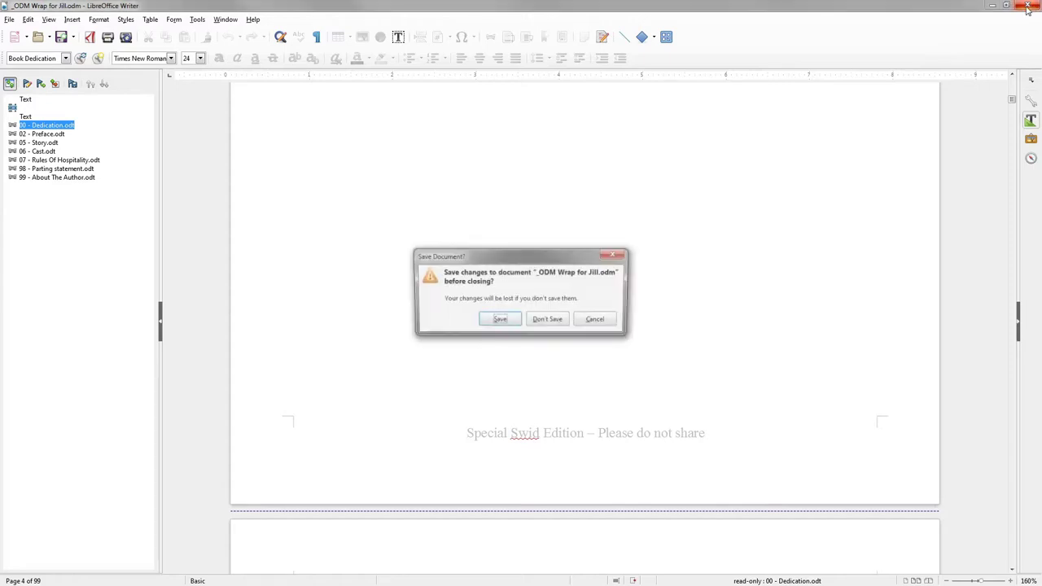
{"action": "left_click", "coordinate": [550, 322]}
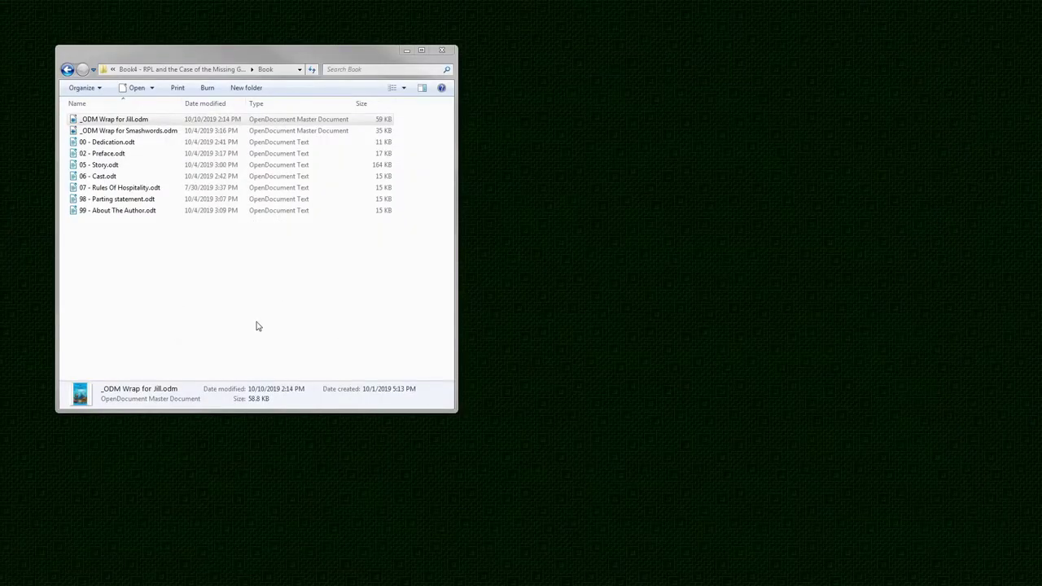
{"action": "left_click", "coordinate": [154, 132]}
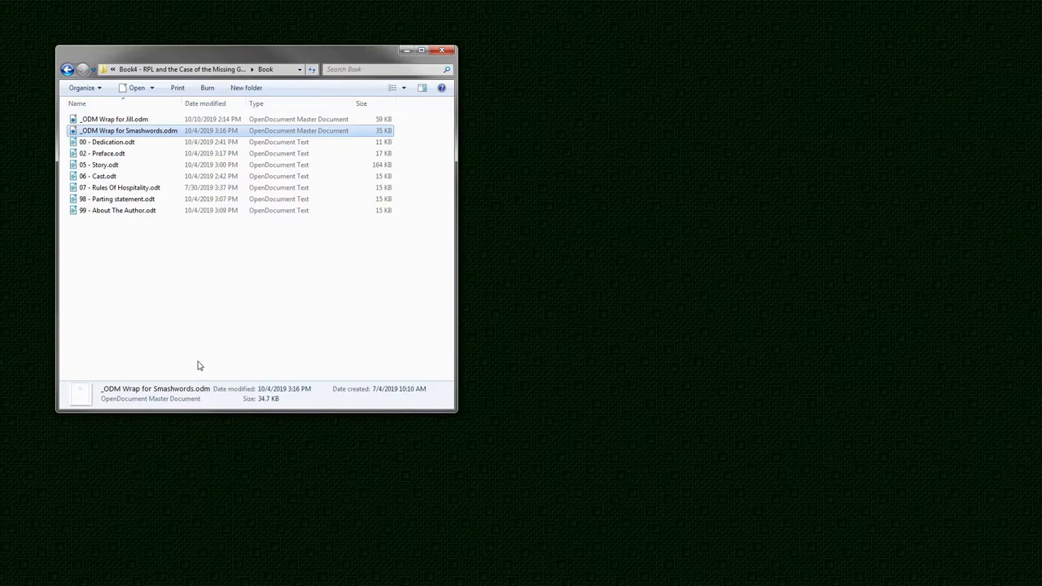
{"action": "key", "text": "Return"}
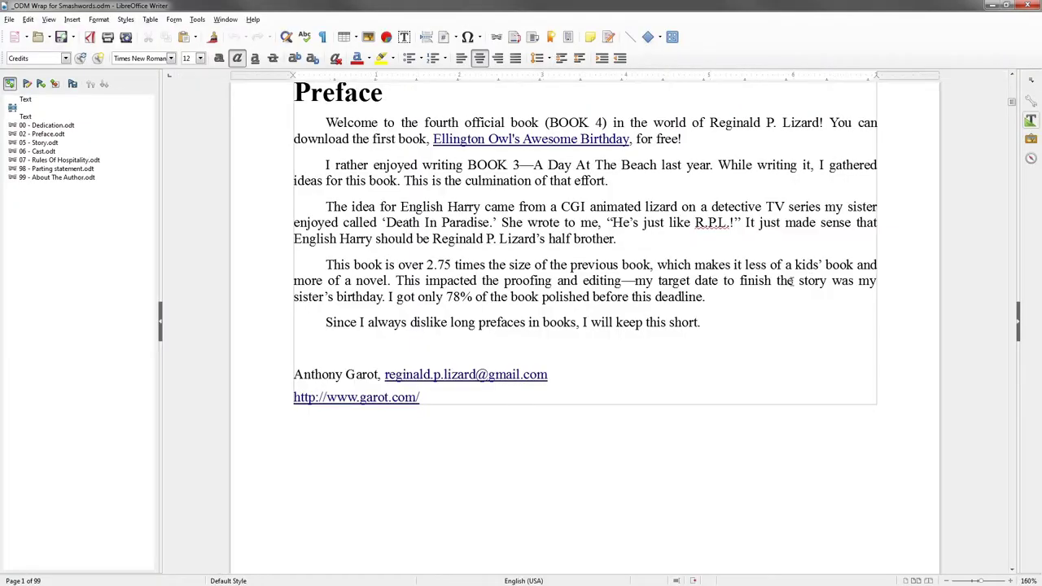
Step: Go to the Smashwords master's title page, put the cursor after the title, then view the copyright page
{"action": "left_click_drag", "start_coordinate": [1012, 102], "coordinate": [1013, 75]}
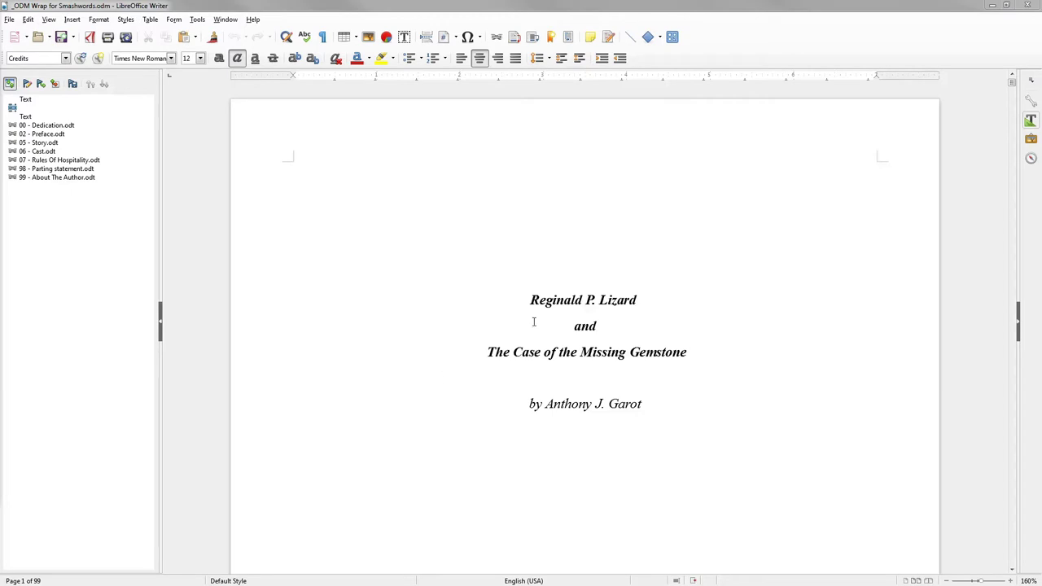
{"action": "left_click", "coordinate": [708, 353]}
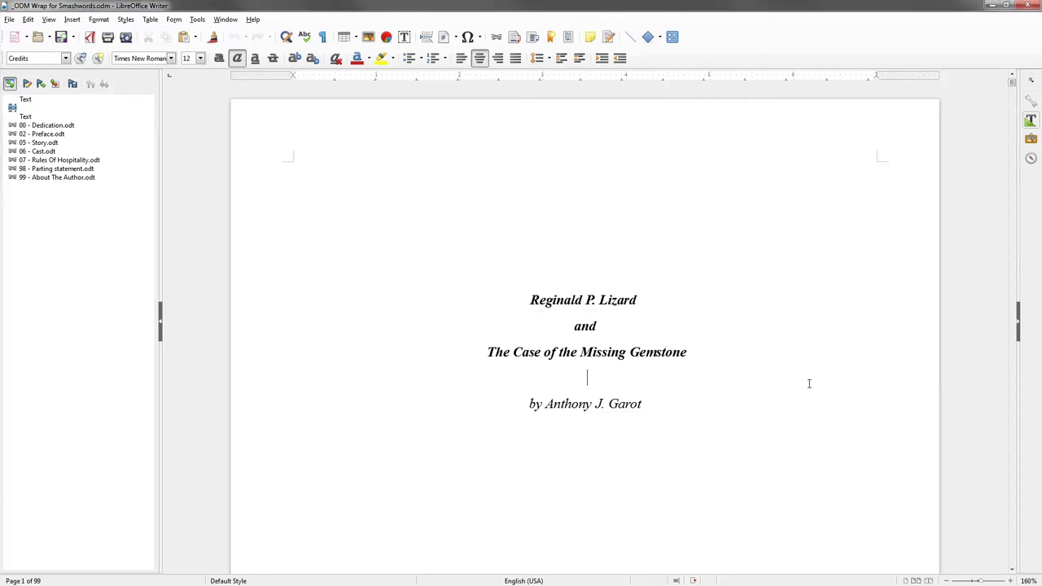
{"action": "scroll", "coordinate": [818, 382], "scroll_direction": "down", "scroll_amount": 10}
{"action": "scroll", "coordinate": [811, 383], "scroll_direction": "down", "scroll_amount": 8}
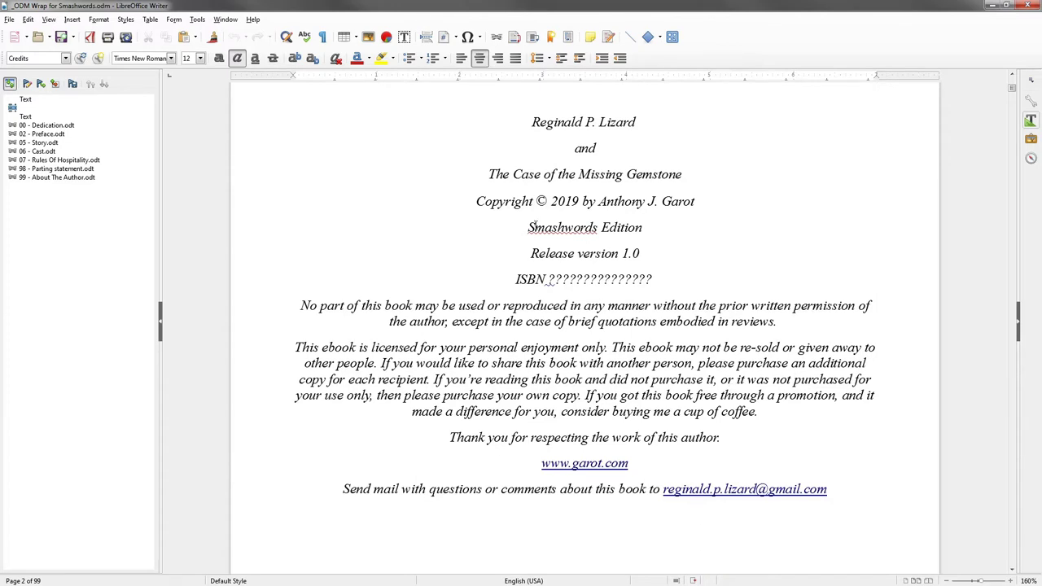
{"action": "left_click_drag", "start_coordinate": [527, 227], "coordinate": [648, 228]}
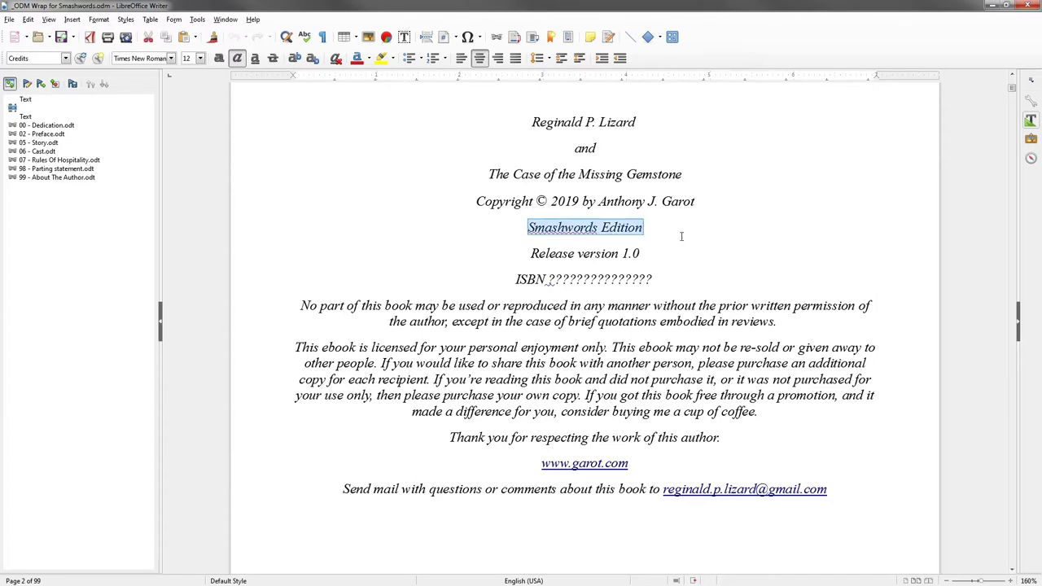
{"action": "left_click_drag", "start_coordinate": [529, 252], "coordinate": [649, 256]}
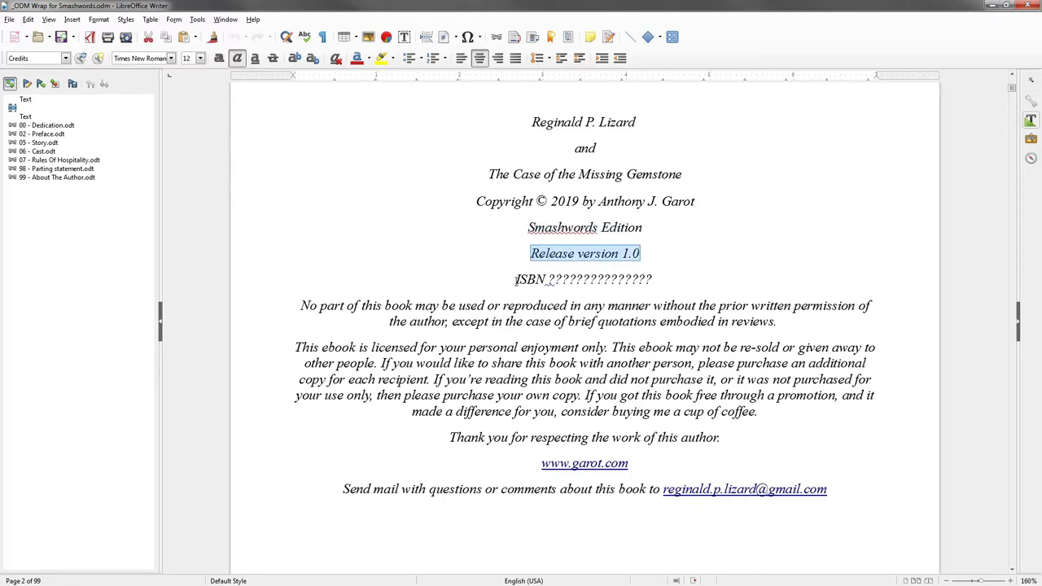
{"action": "left_click_drag", "start_coordinate": [515, 279], "coordinate": [652, 281]}
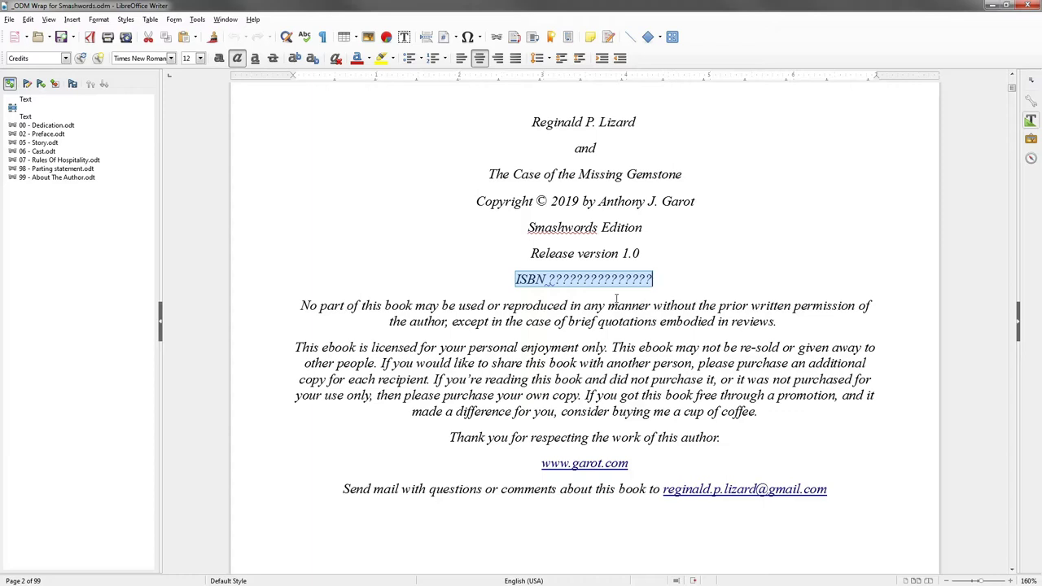
{"action": "left_click", "coordinate": [659, 349]}
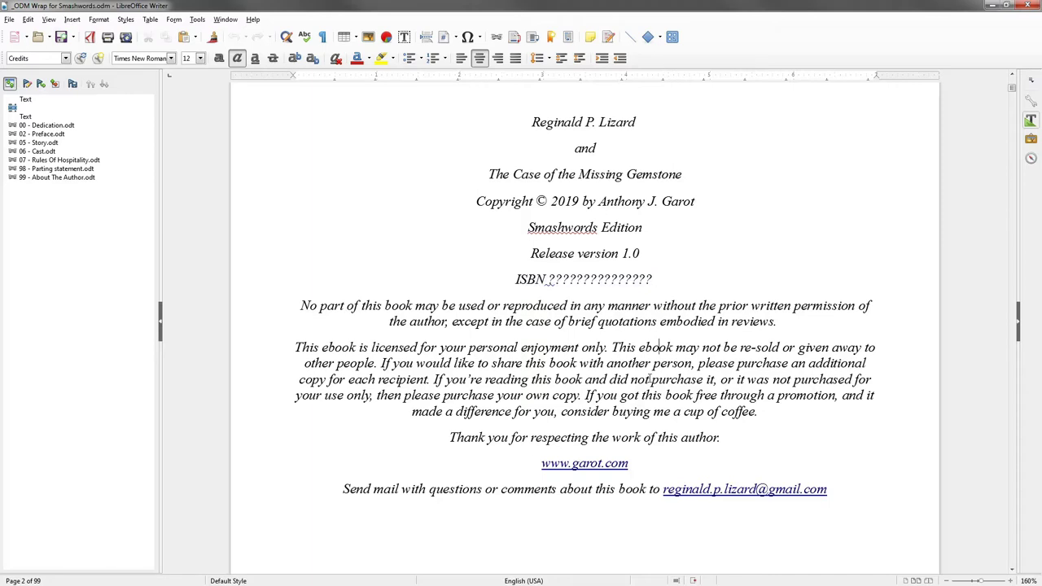
{"action": "scroll", "coordinate": [647, 372], "scroll_direction": "down", "scroll_amount": 1}
{"action": "scroll", "coordinate": [647, 372], "scroll_direction": "down", "scroll_amount": 7}
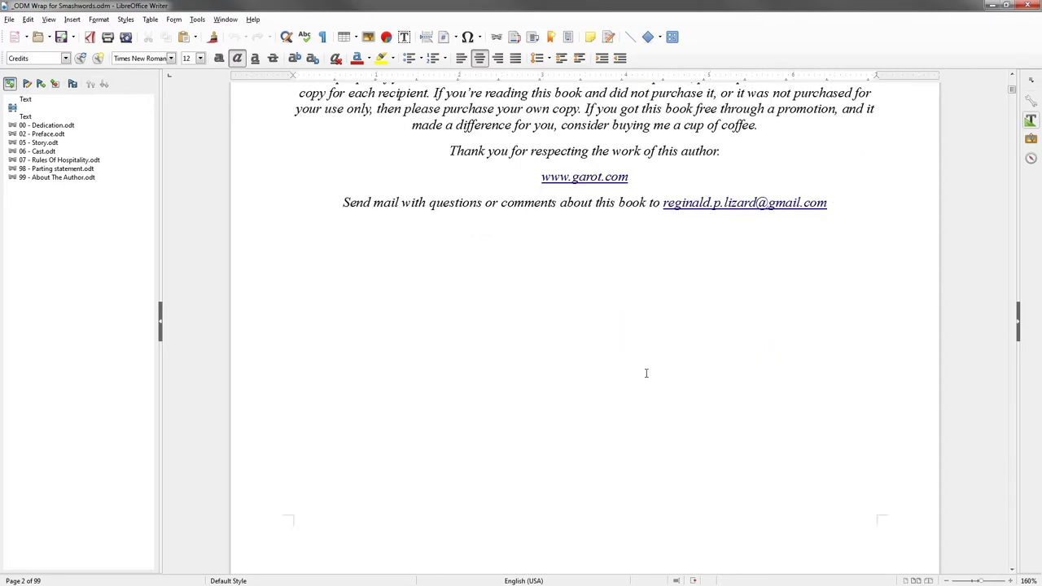
Step: Scroll to the page 3 Table of Contents, which lists Preface at page 5 through Parting Remarks at 98
{"action": "scroll", "coordinate": [646, 373], "scroll_direction": "down", "scroll_amount": 3}
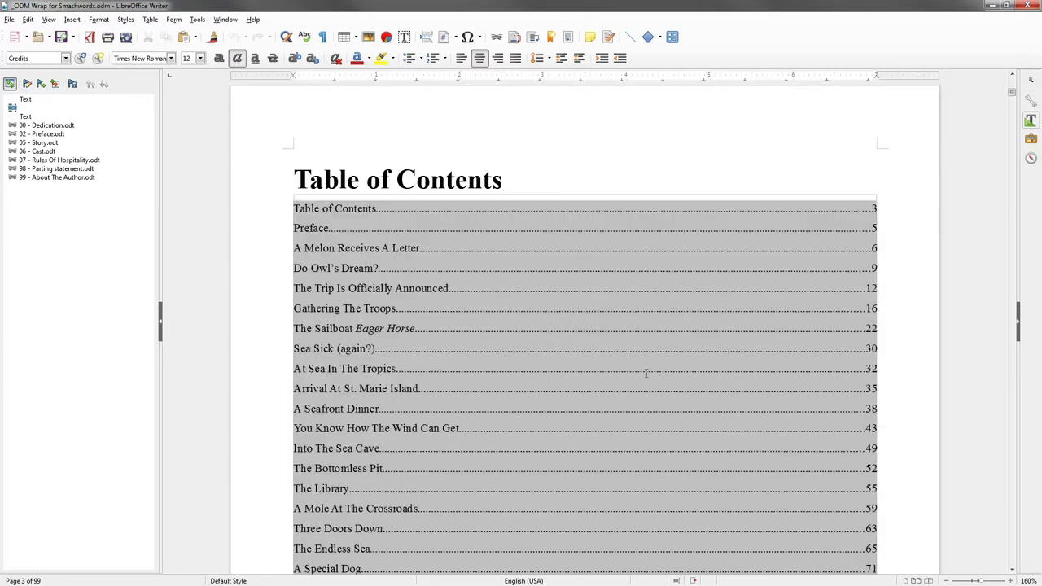
{"action": "scroll", "coordinate": [646, 372], "scroll_direction": "down", "scroll_amount": 1}
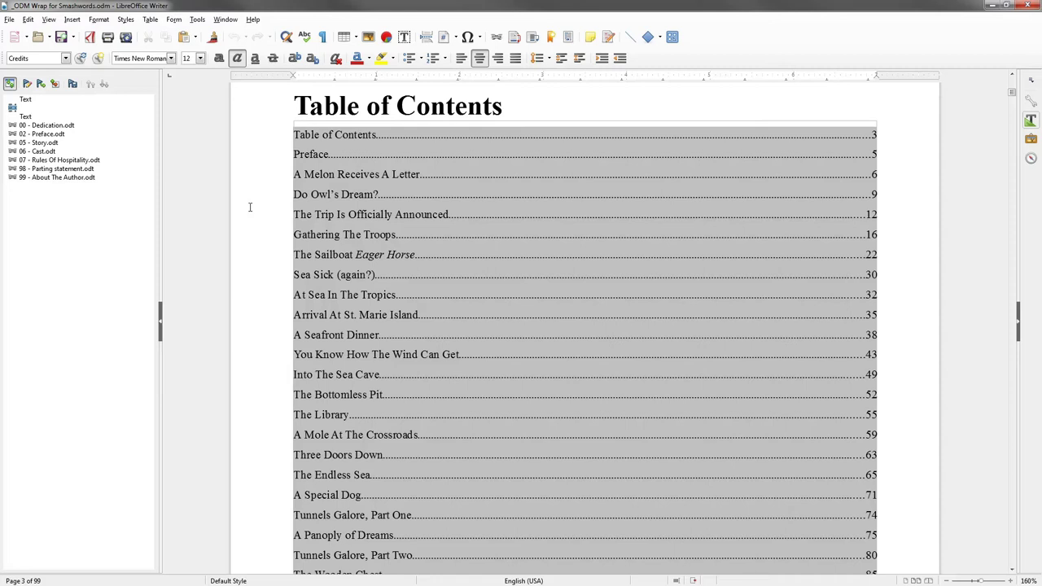
{"action": "scroll", "coordinate": [253, 207], "scroll_direction": "down", "scroll_amount": 10}
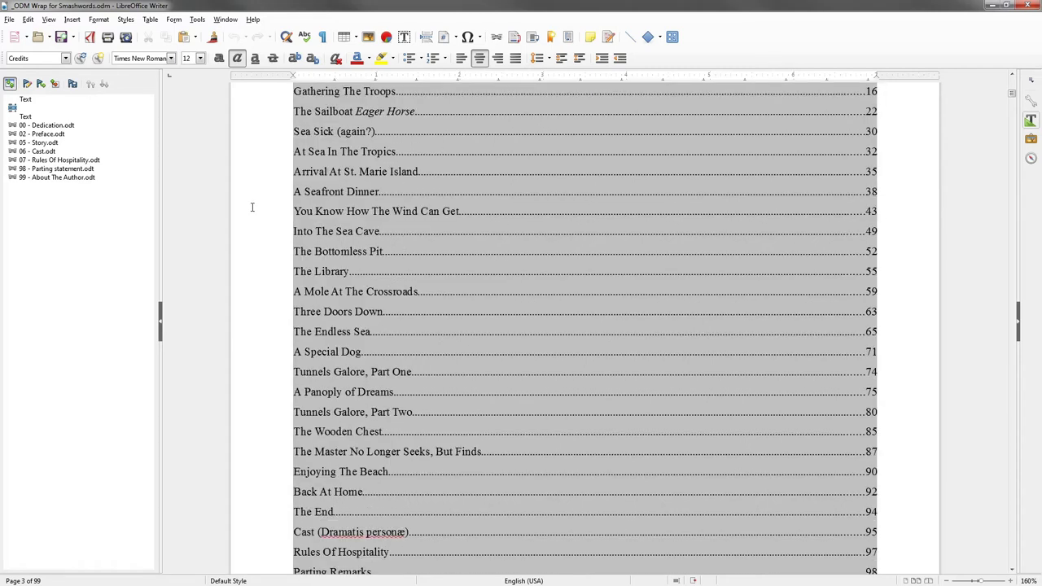
Step: Scroll through the TOC's end, the dedication and the Preface to chapter one on page 6 of 99
{"action": "scroll", "coordinate": [252, 207], "scroll_direction": "down", "scroll_amount": 15}
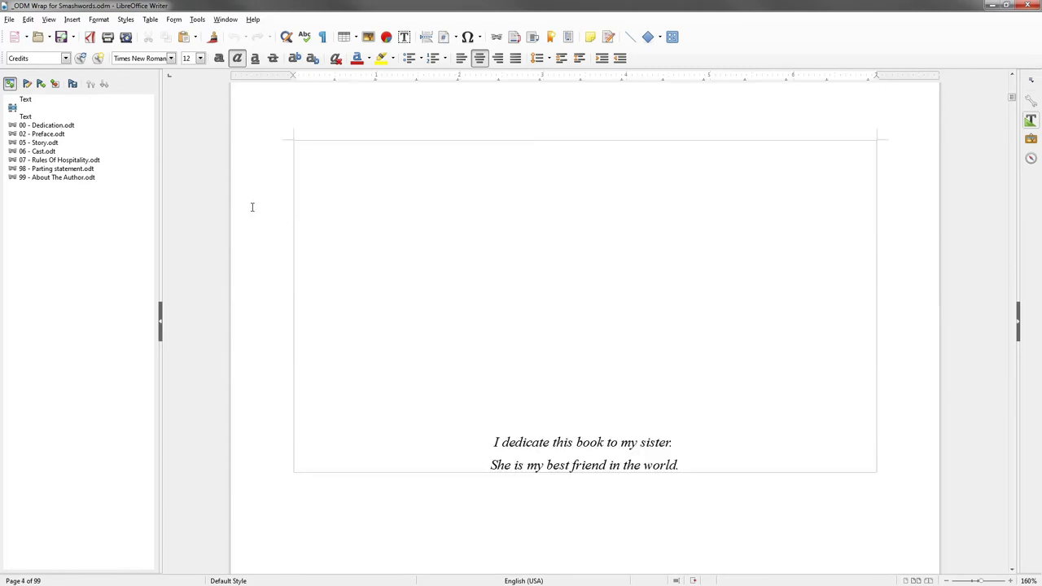
{"action": "scroll", "coordinate": [252, 207], "scroll_direction": "down", "scroll_amount": 15}
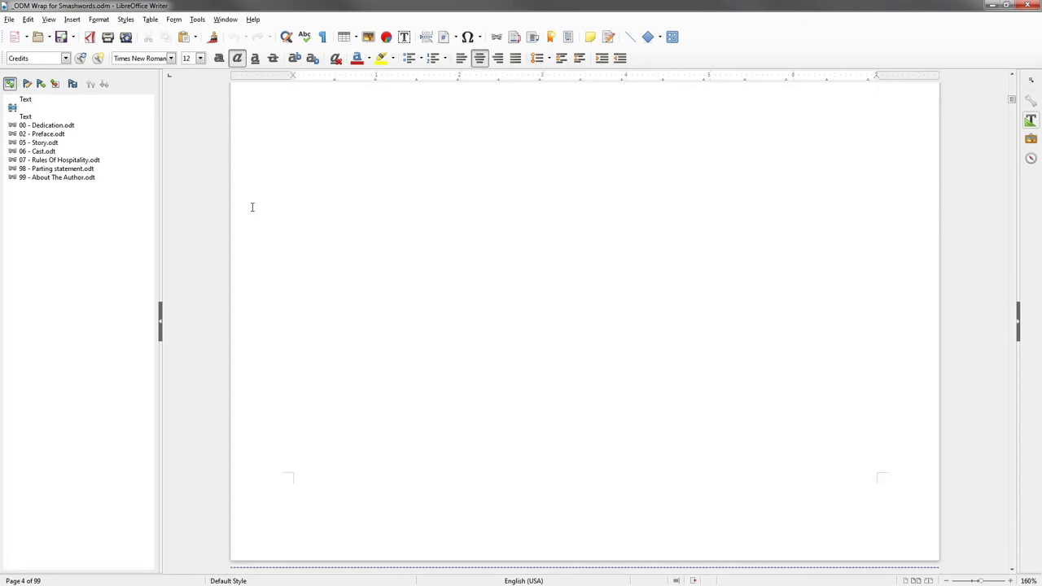
{"action": "scroll", "coordinate": [252, 208], "scroll_direction": "down", "scroll_amount": 15}
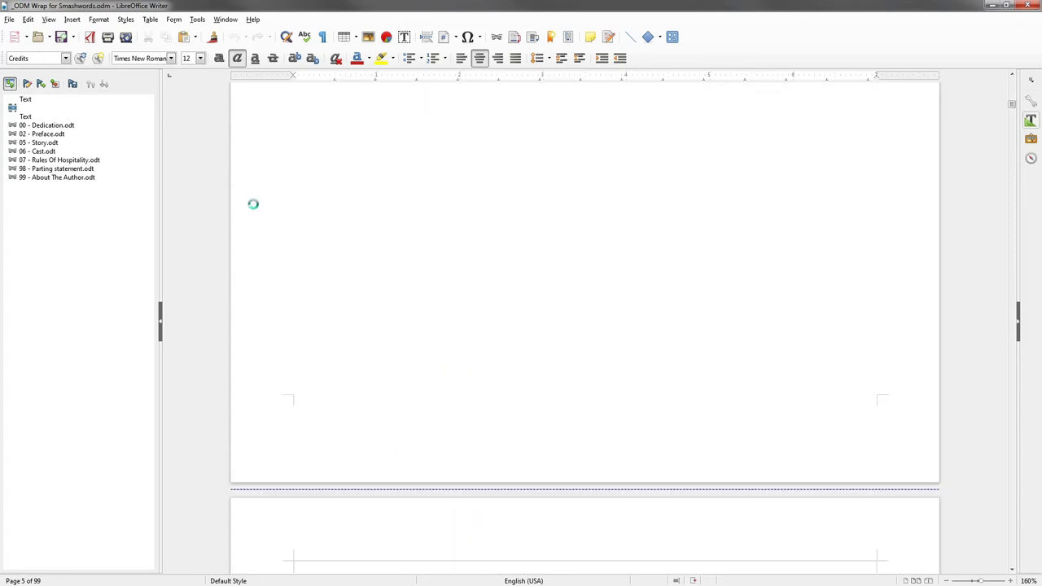
{"action": "scroll", "coordinate": [254, 204], "scroll_direction": "down", "scroll_amount": 10}
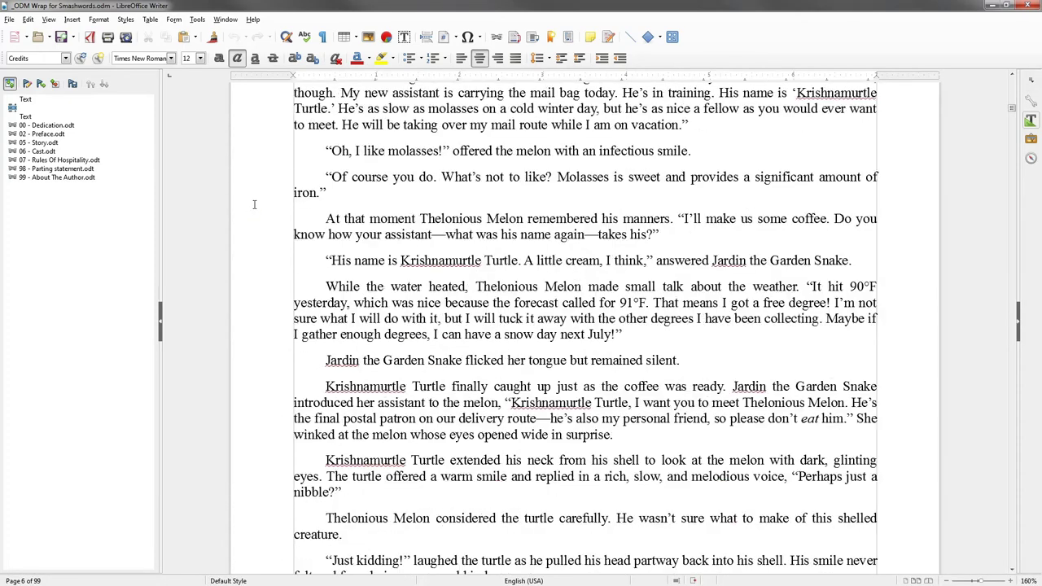